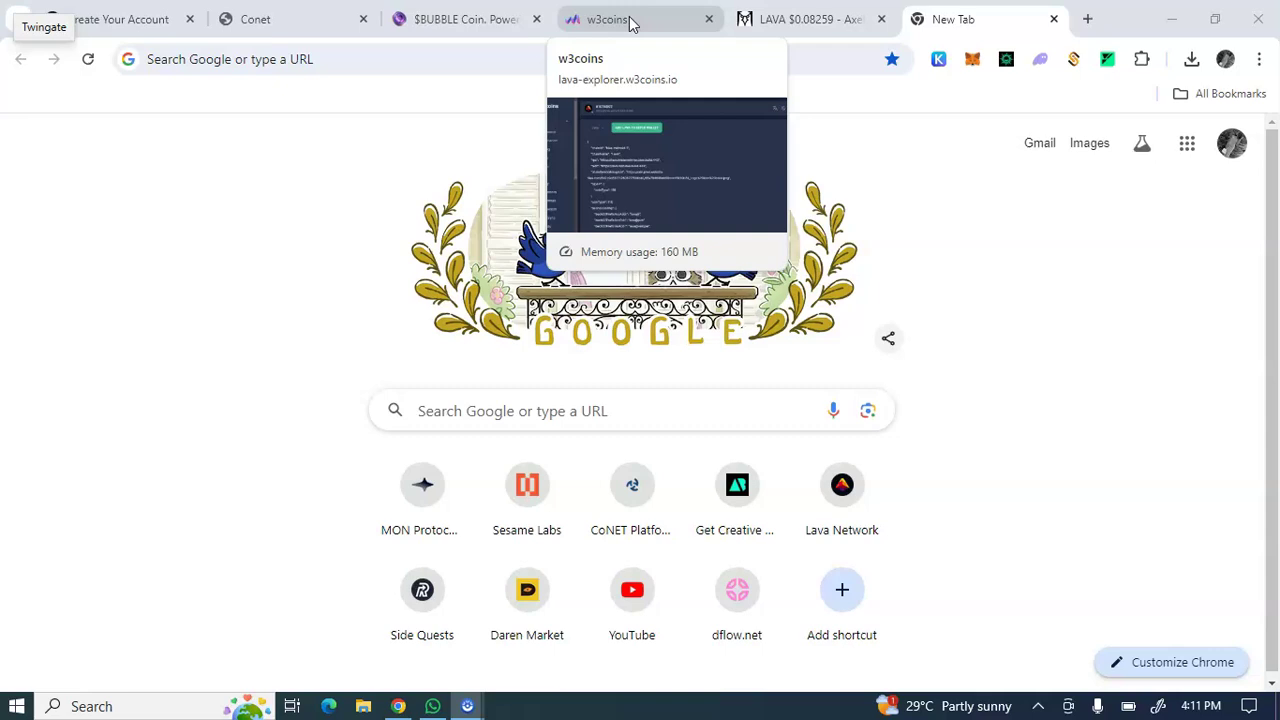
Bring up the w3coins Lava Keplr setup page and open Keplr showing its $55 balance
left_click(630, 22)
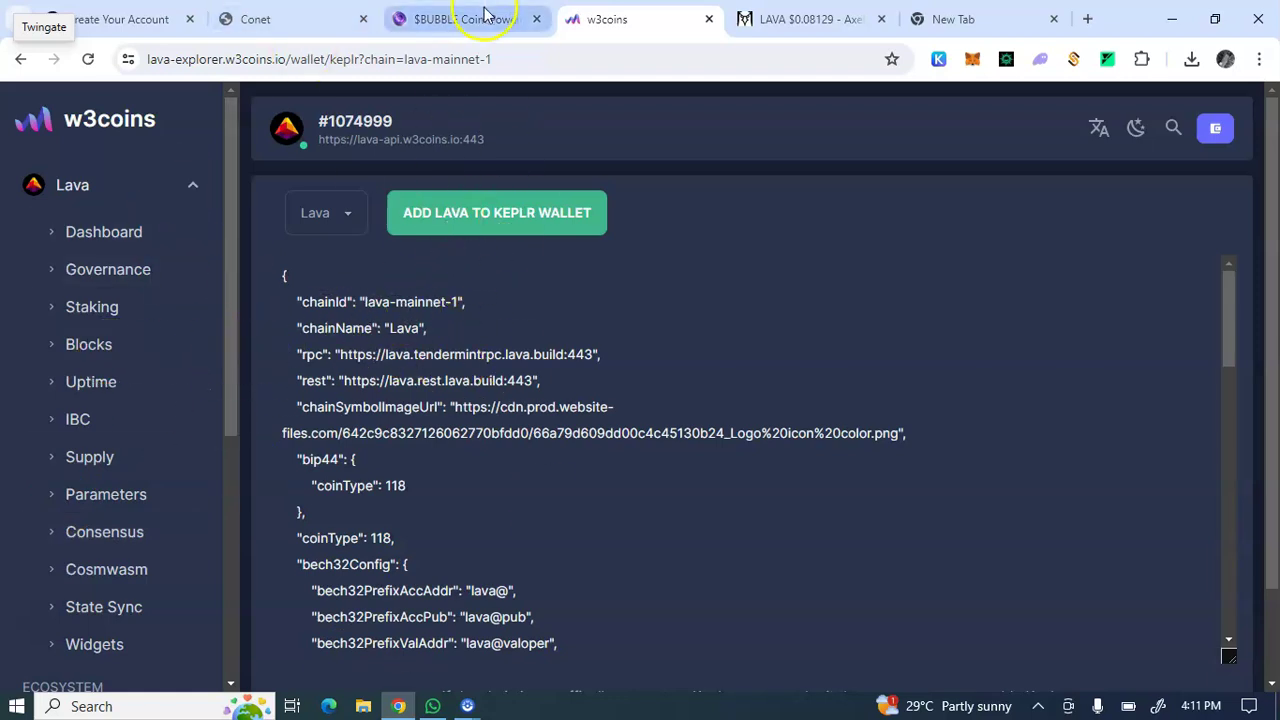
left_click(938, 62)
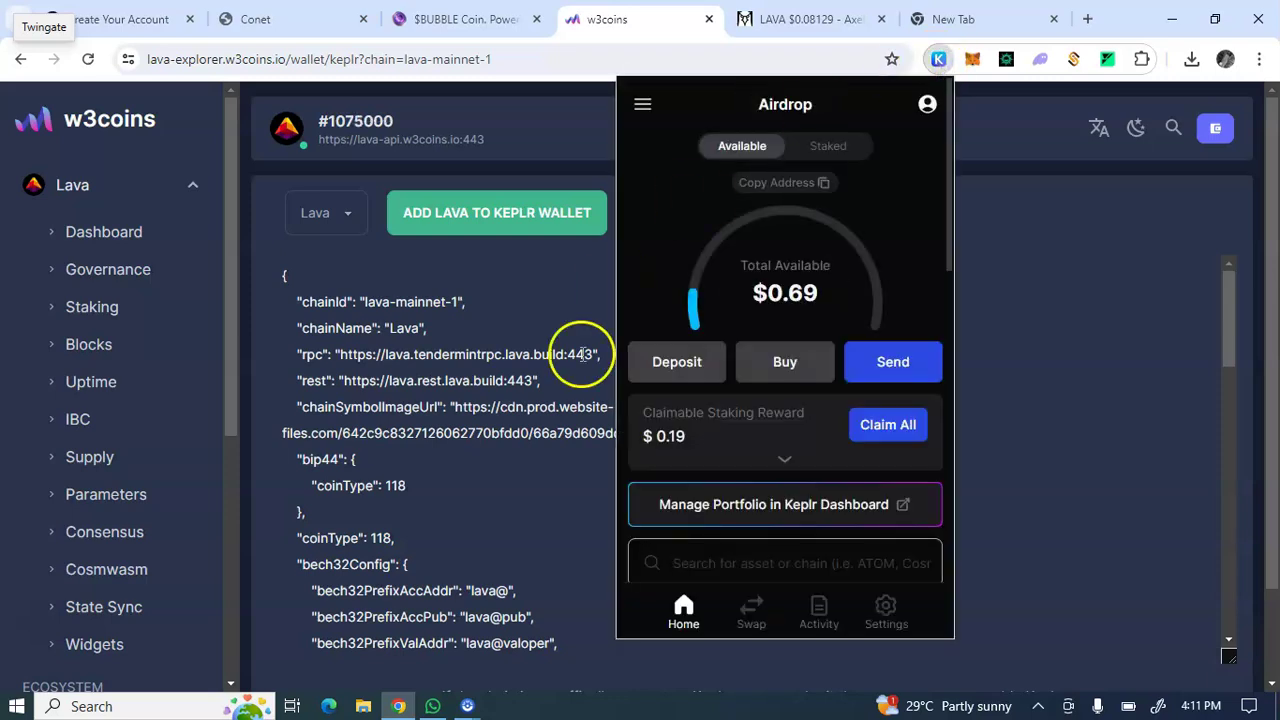
In Keplr's chain visibility, filter by 'lava' and leave Lava enabled with Lava Testnet disabled
left_click(640, 108)
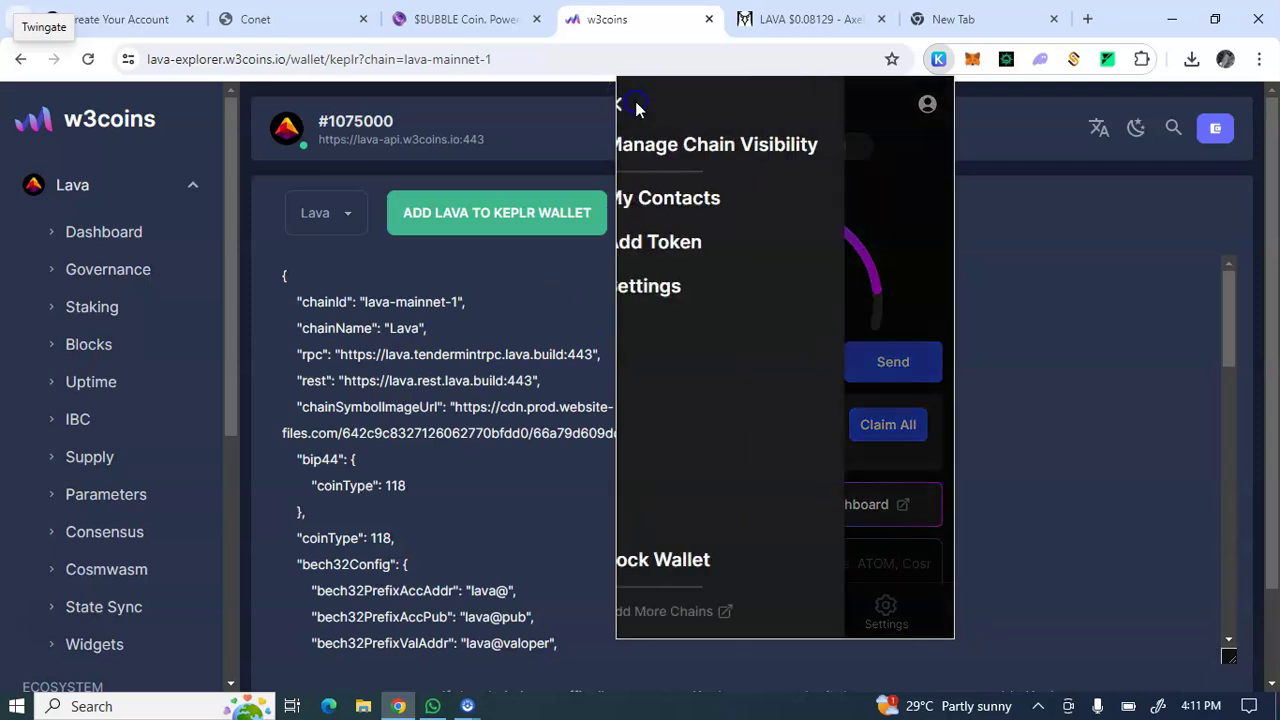
left_click(698, 157)
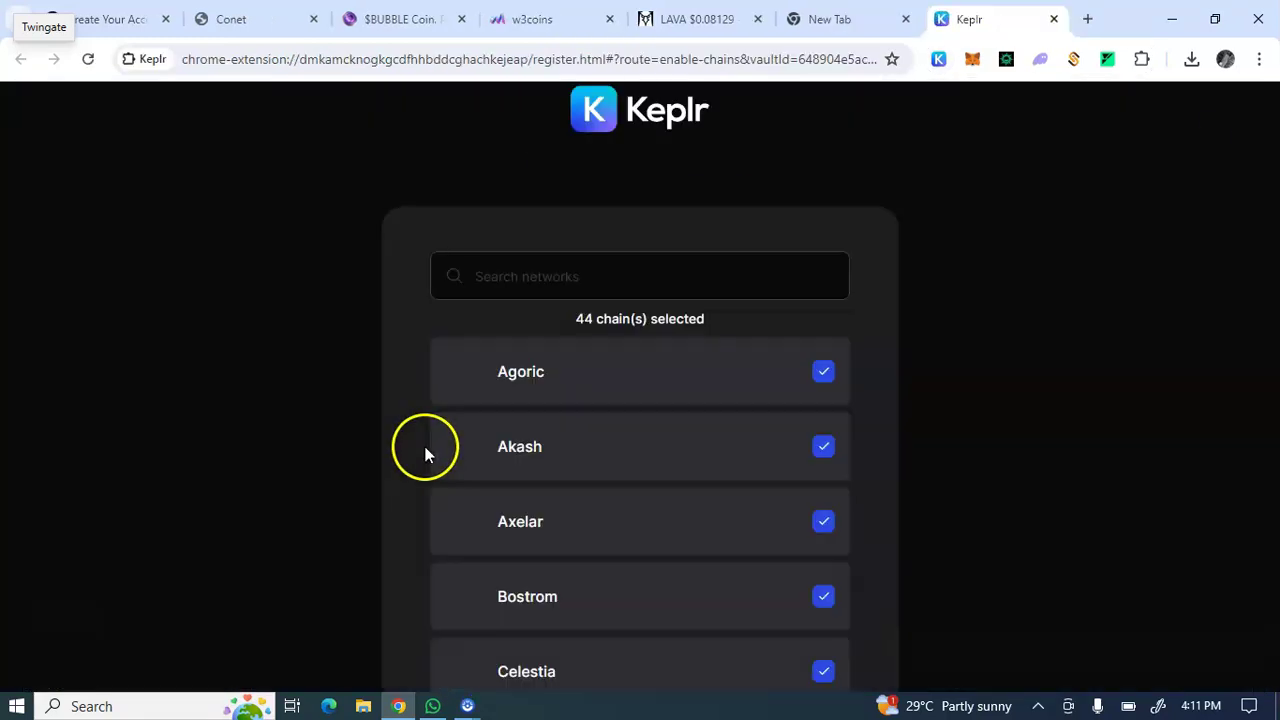
left_click(634, 271)
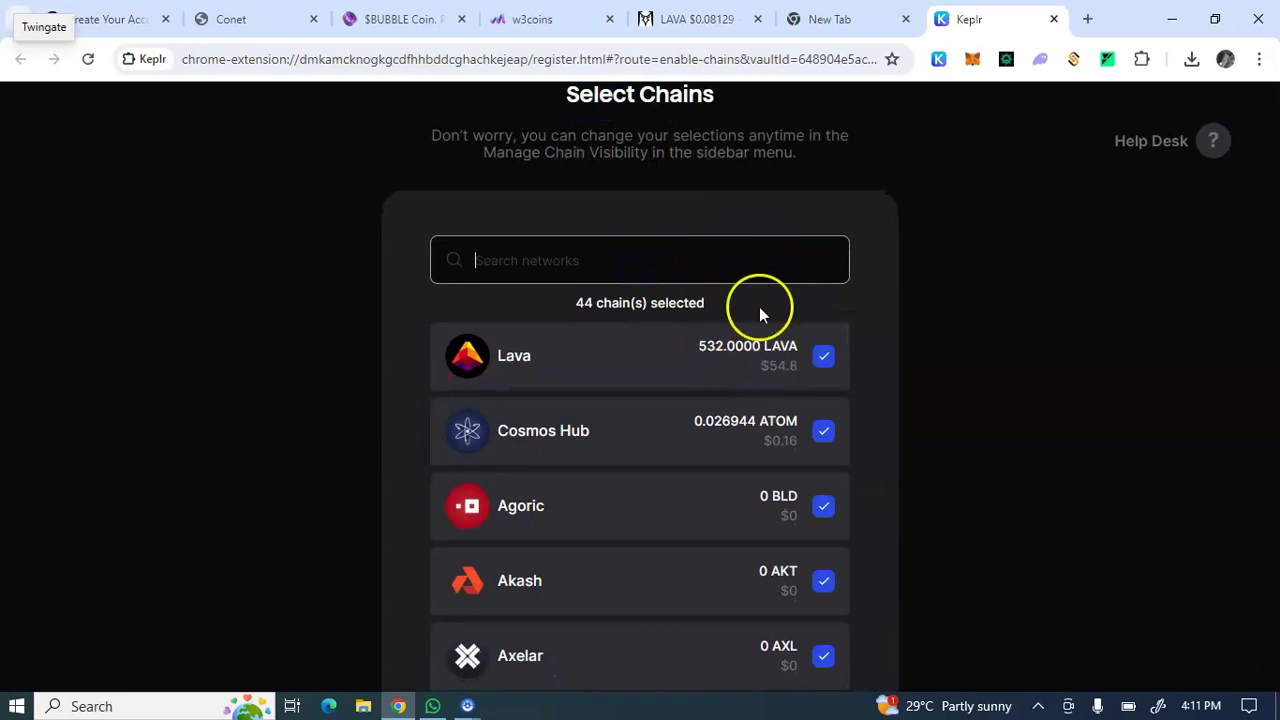
type("l")
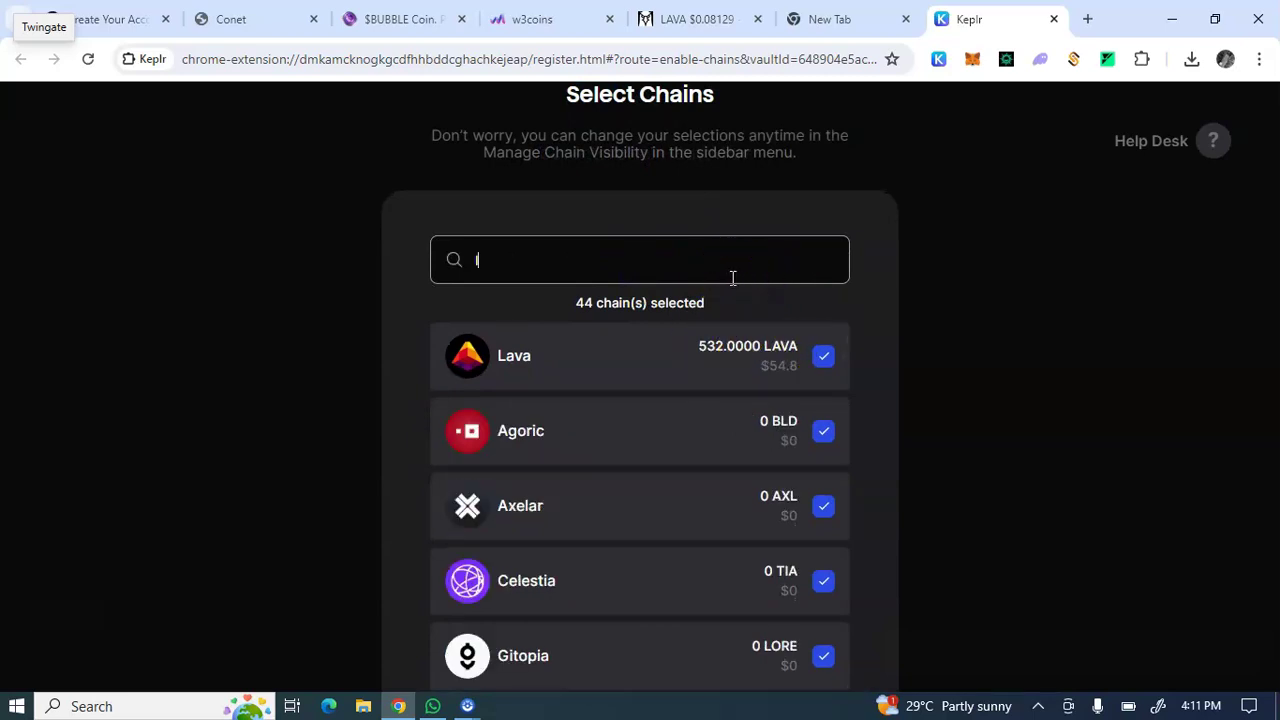
type("ava")
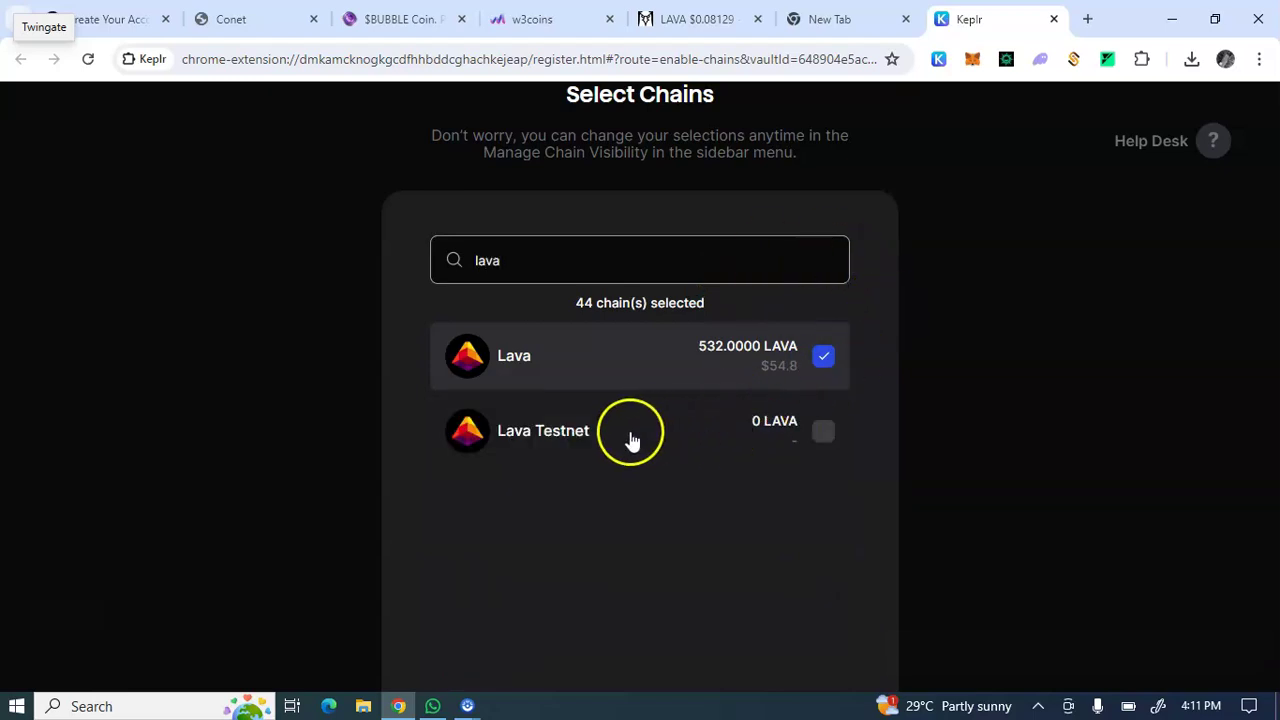
left_click(825, 366)
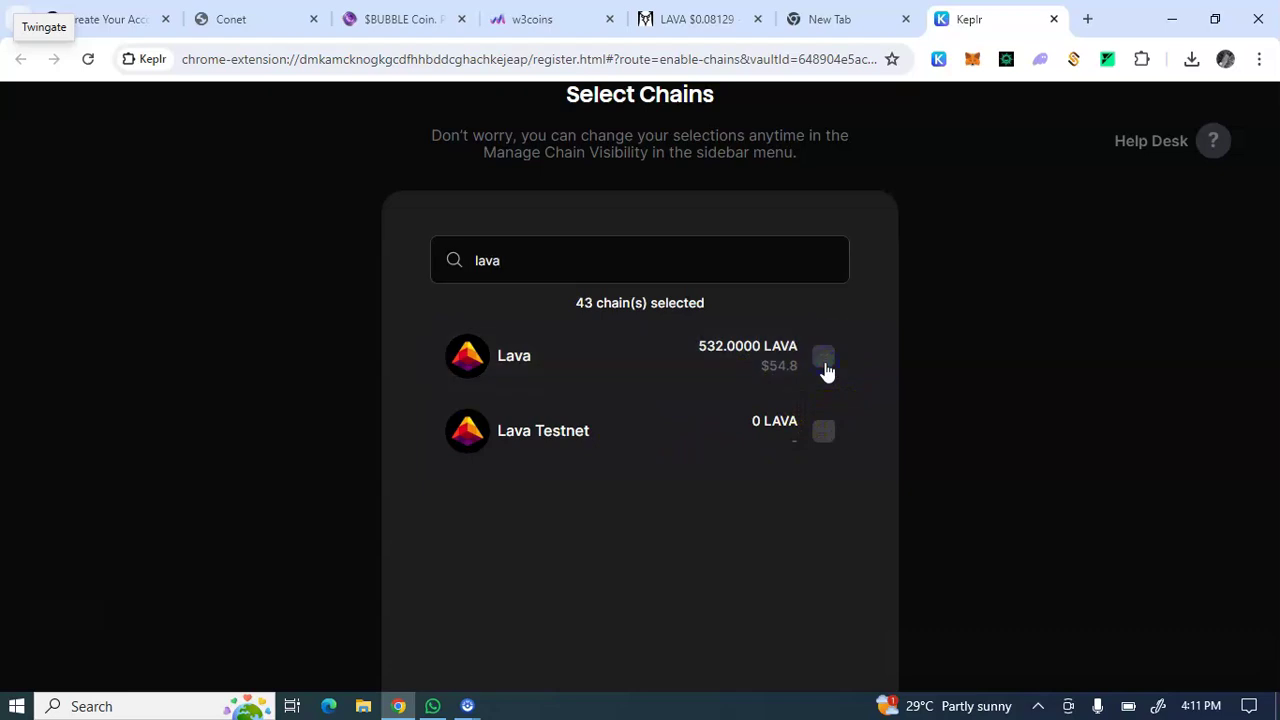
left_click(828, 431)
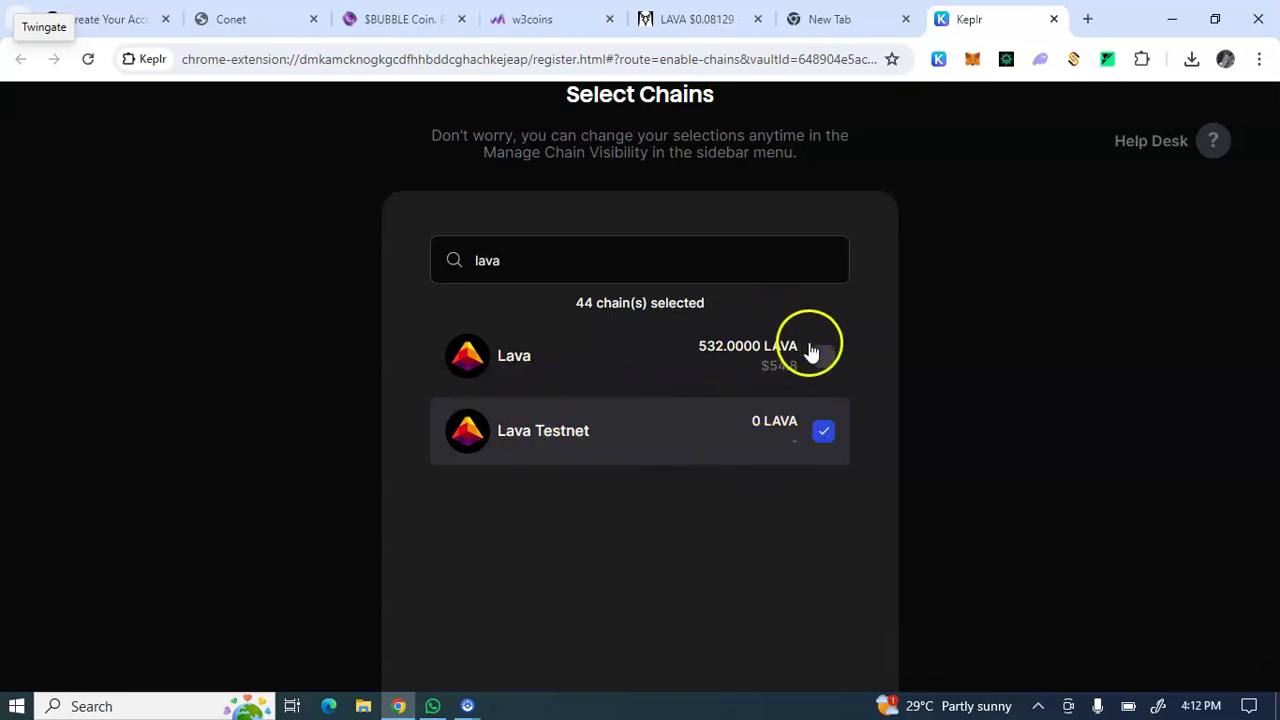
left_click(823, 430)
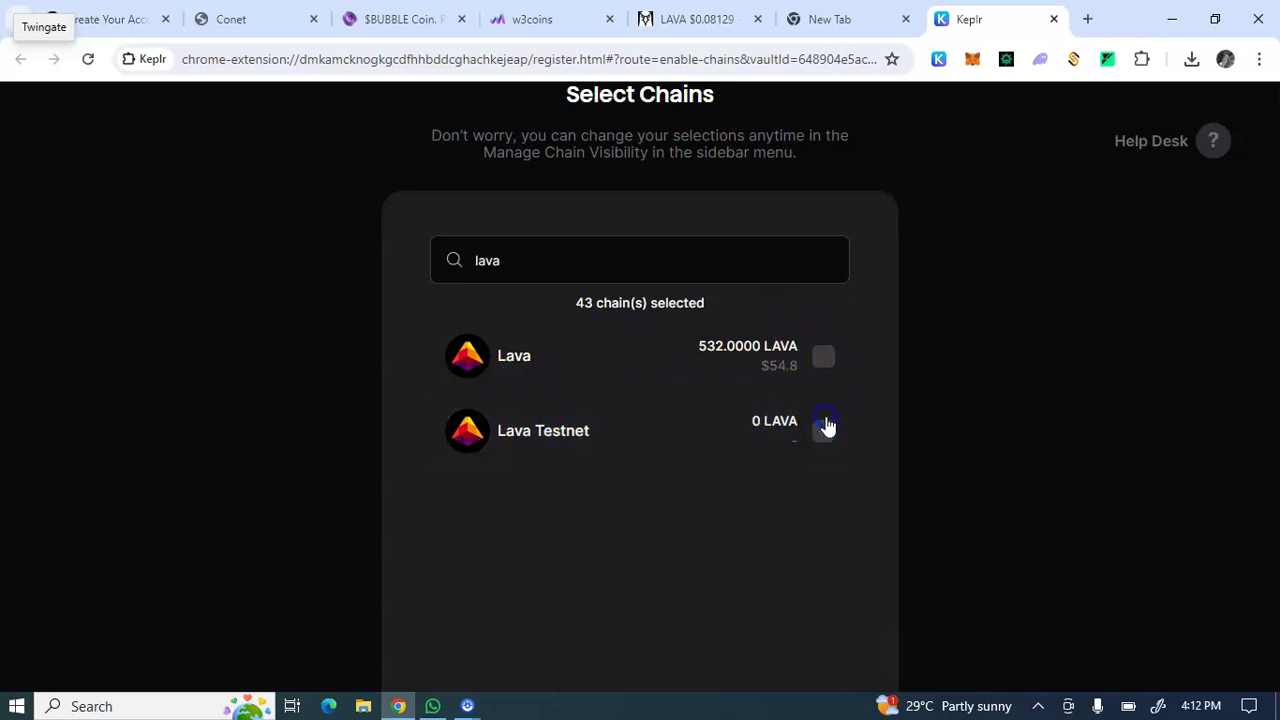
left_click(823, 362)
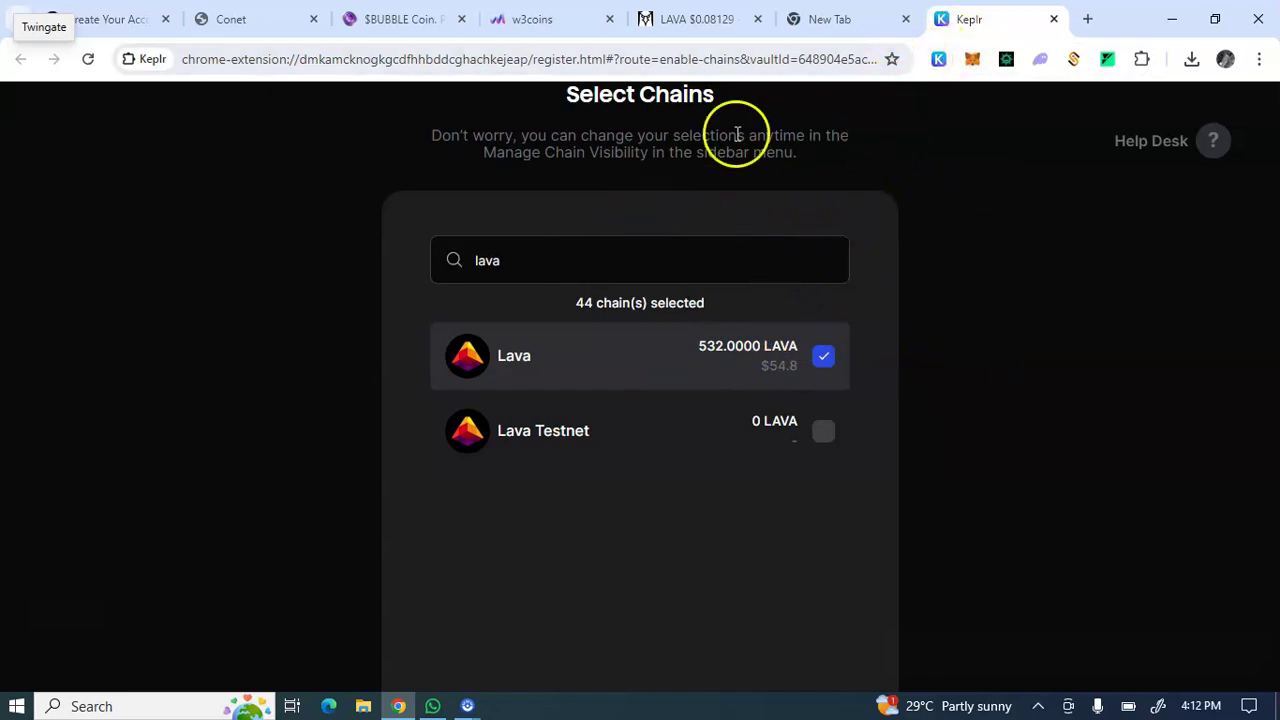
Reopen Keplr to check the 532.0000 LAVA holding, then close the wallet popup
left_click(936, 60)
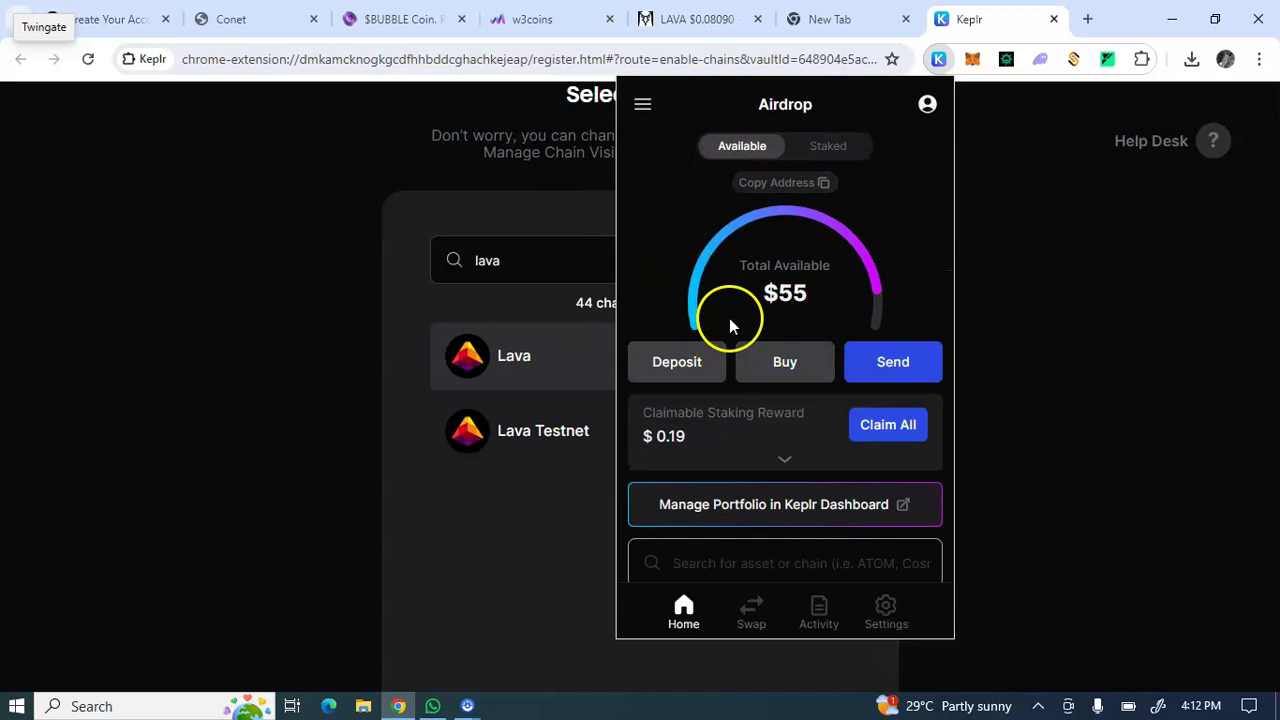
scroll(730, 320, "down", 3)
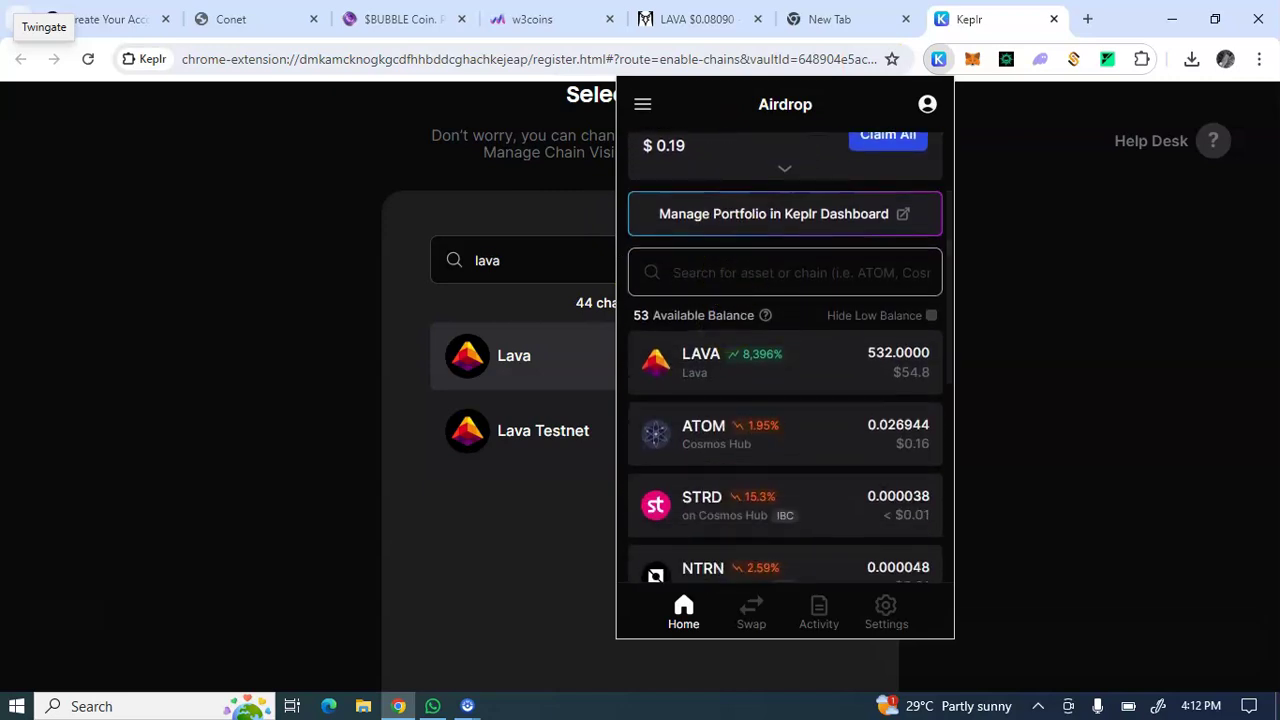
left_click(1063, 455)
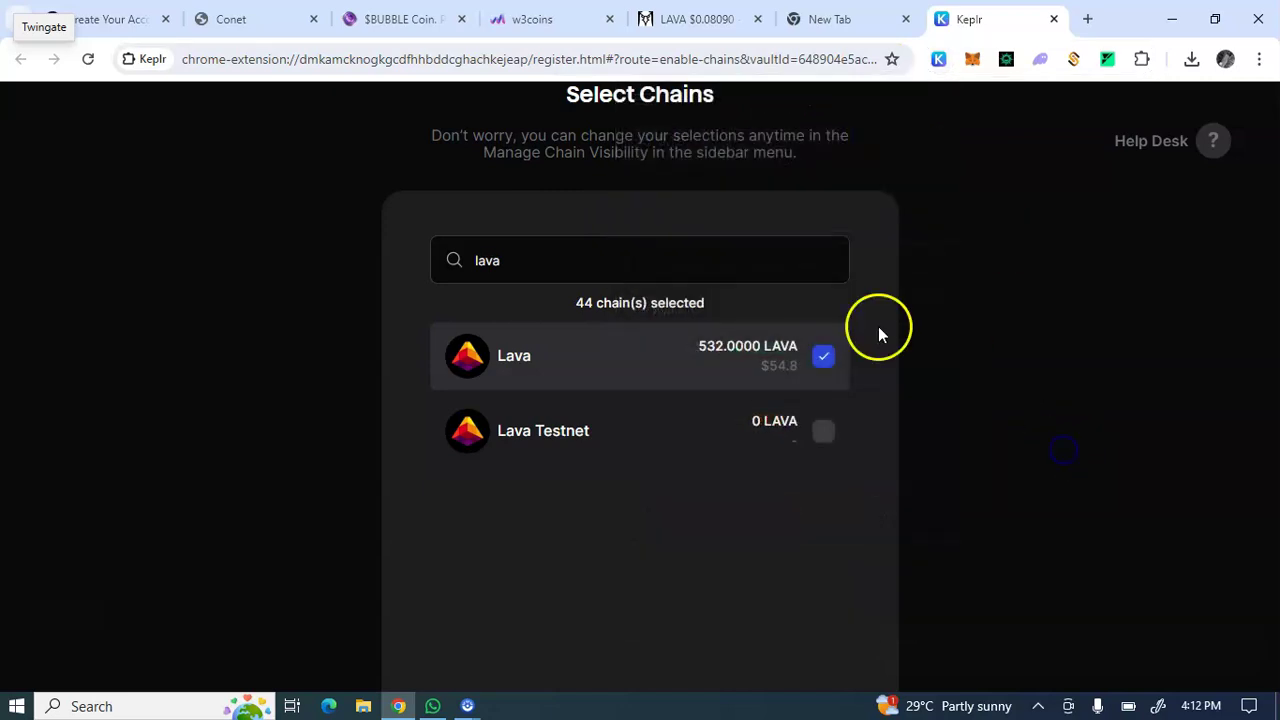
Launch Uniswap trading for the Arbitrum LAVA/WETH pair from DEX Screener and close the Keplr page
left_click(669, 19)
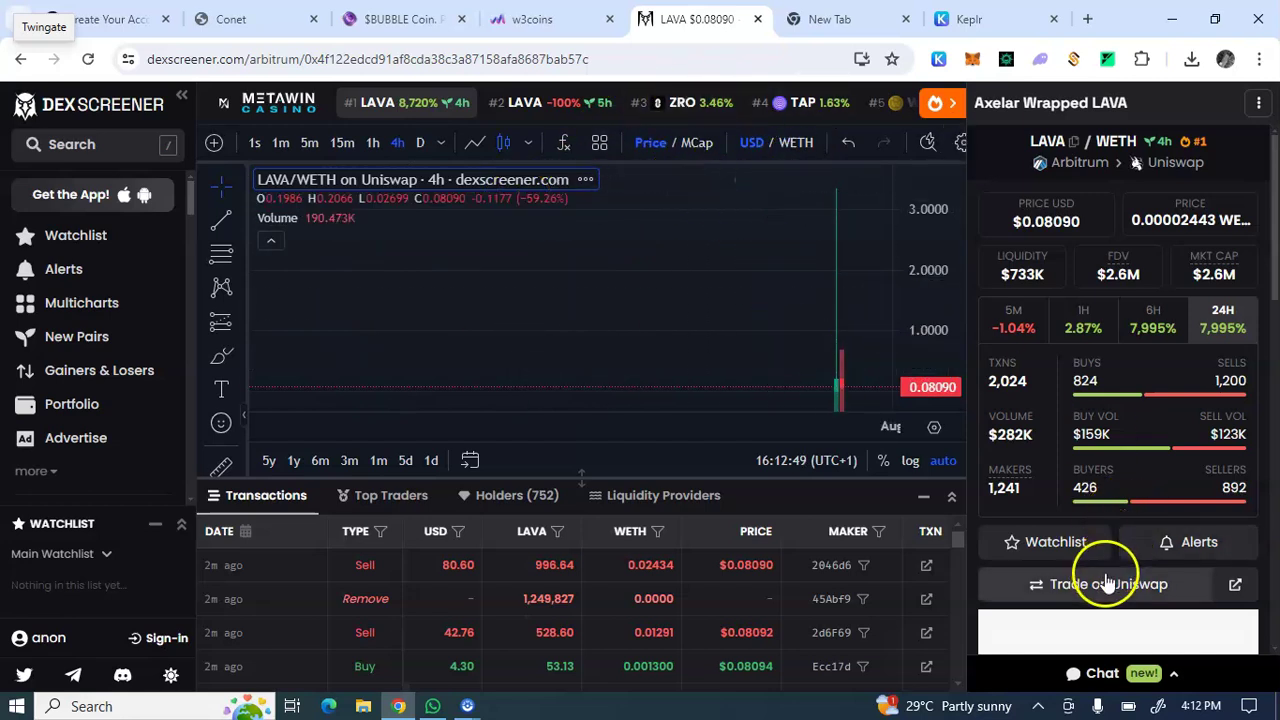
left_click(1243, 592)
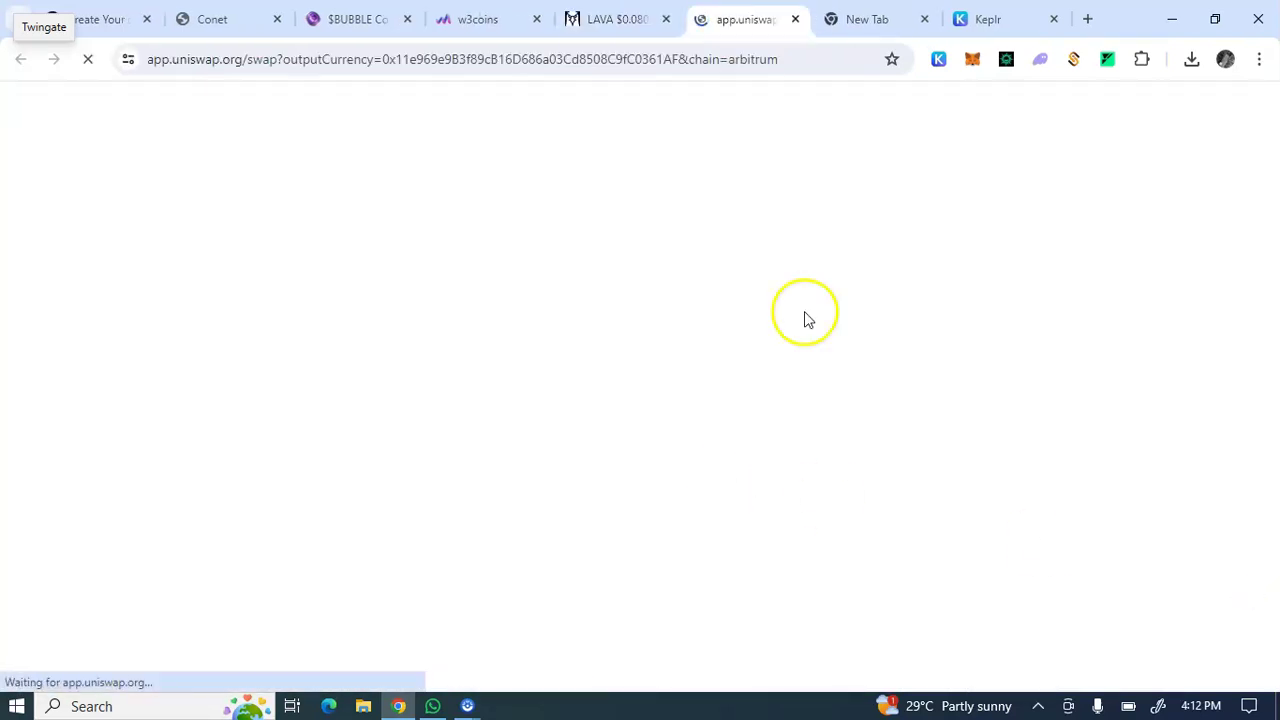
left_click(1057, 20)
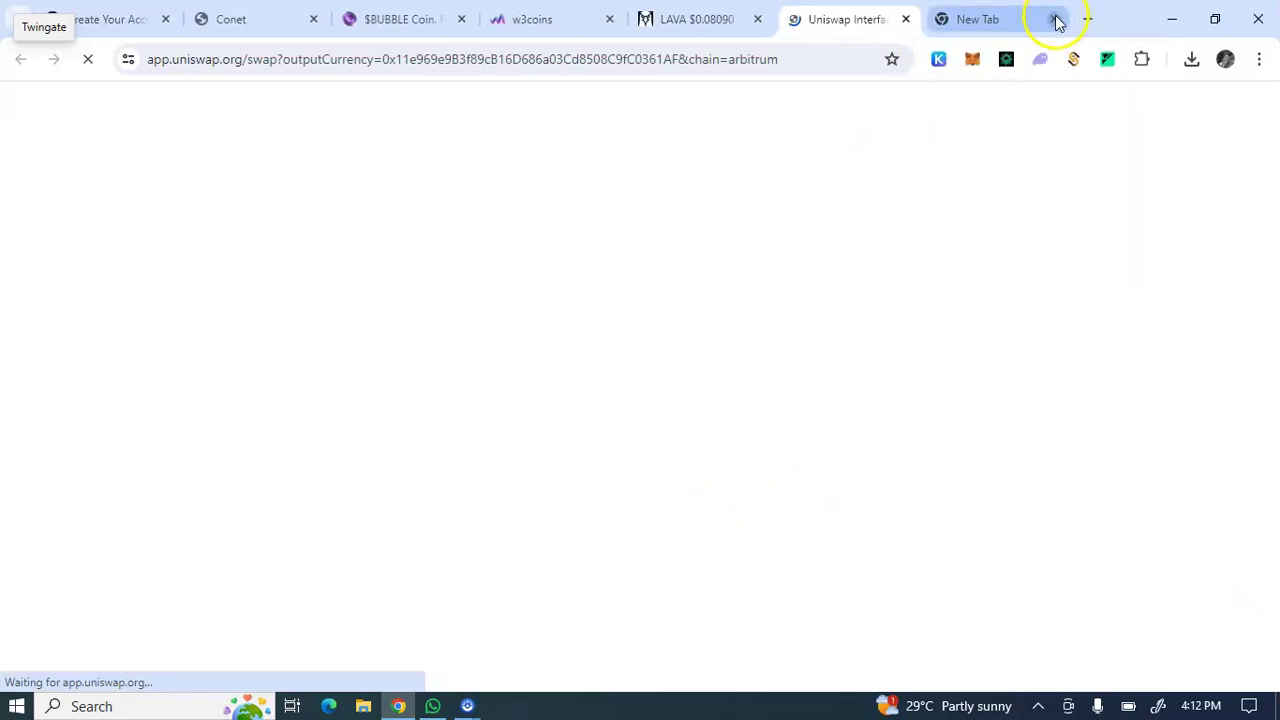
Dismiss Uniswap's token warning, extension promotion and wallet list, then start a blank browser page
left_click(1057, 20)
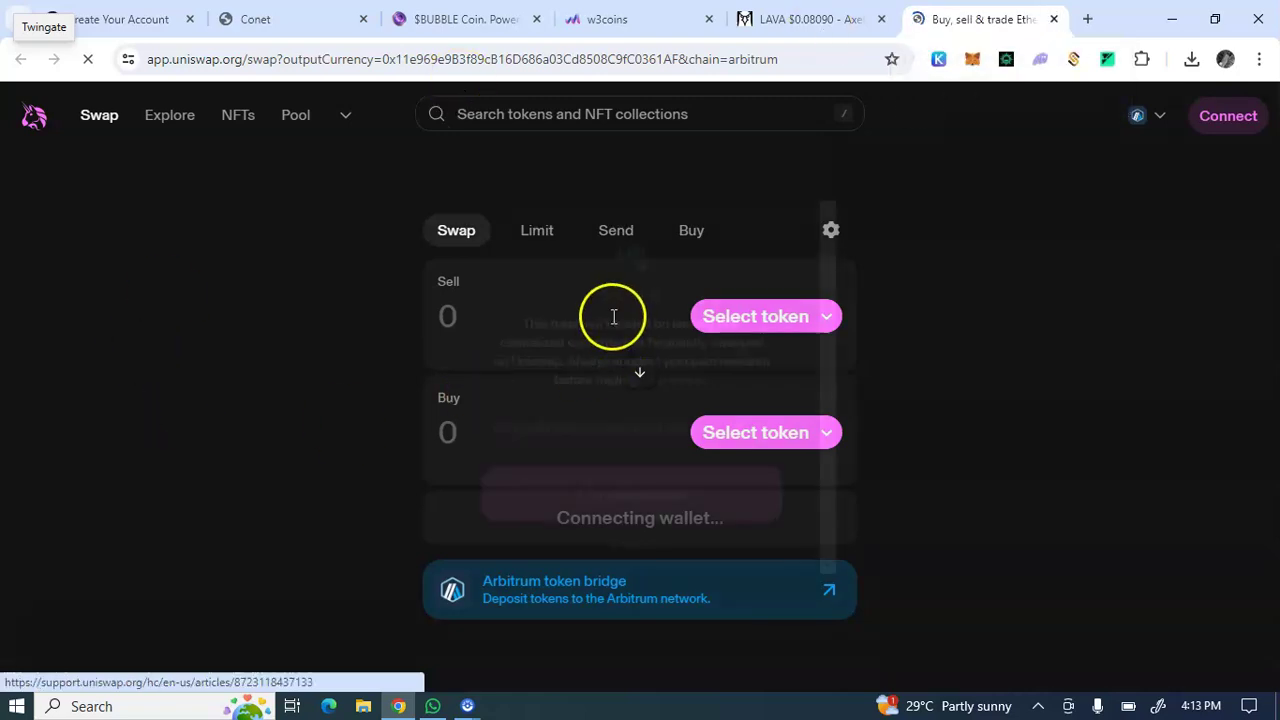
left_click(620, 503)
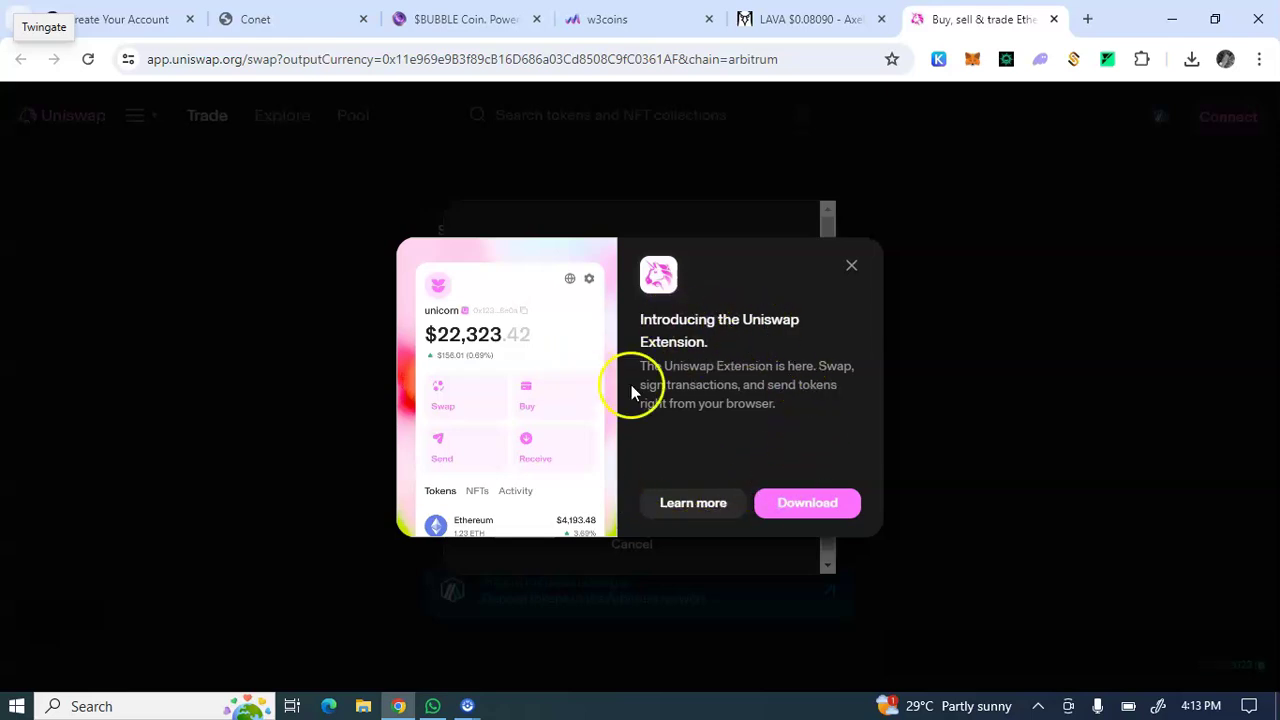
left_click(851, 264)
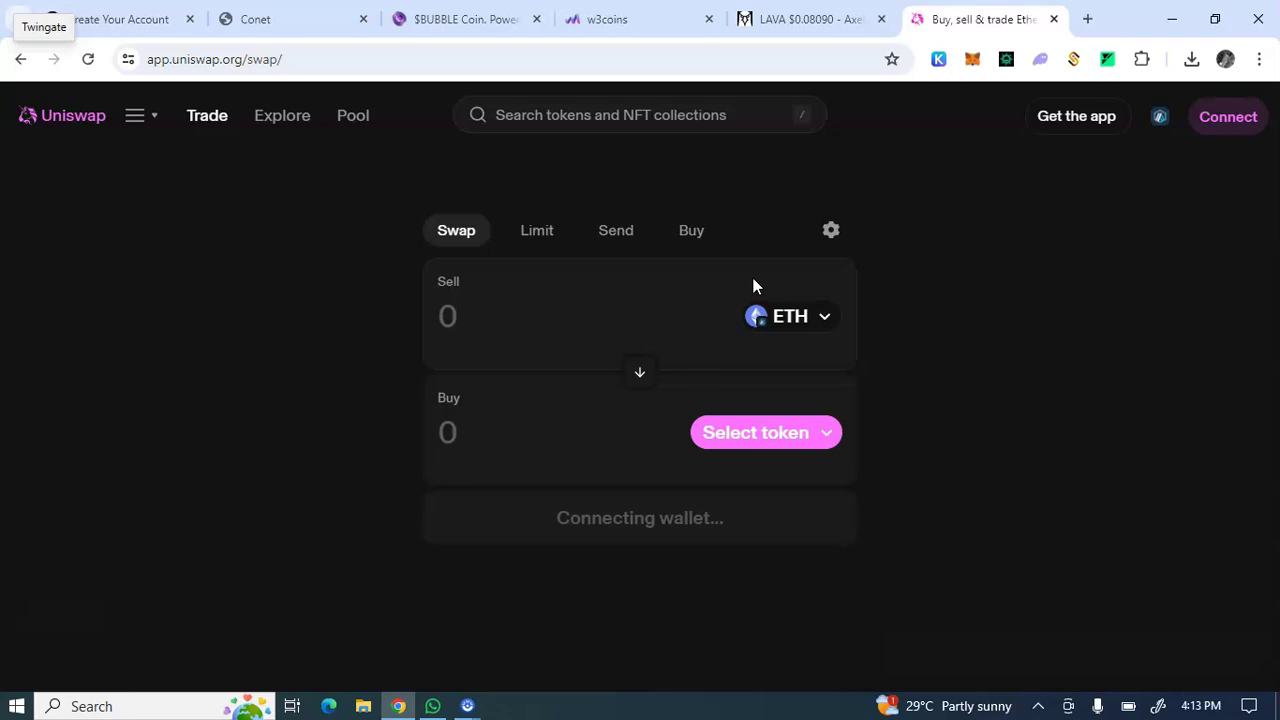
left_click(1202, 120)
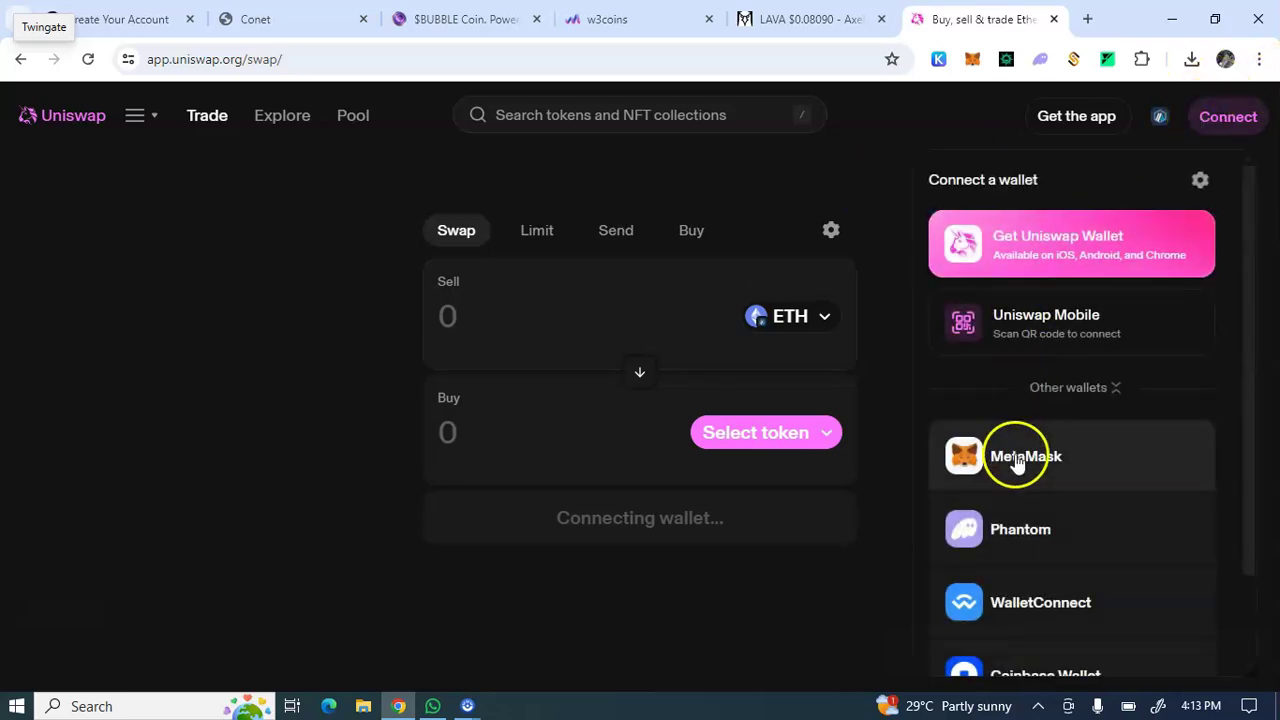
left_click(526, 348)
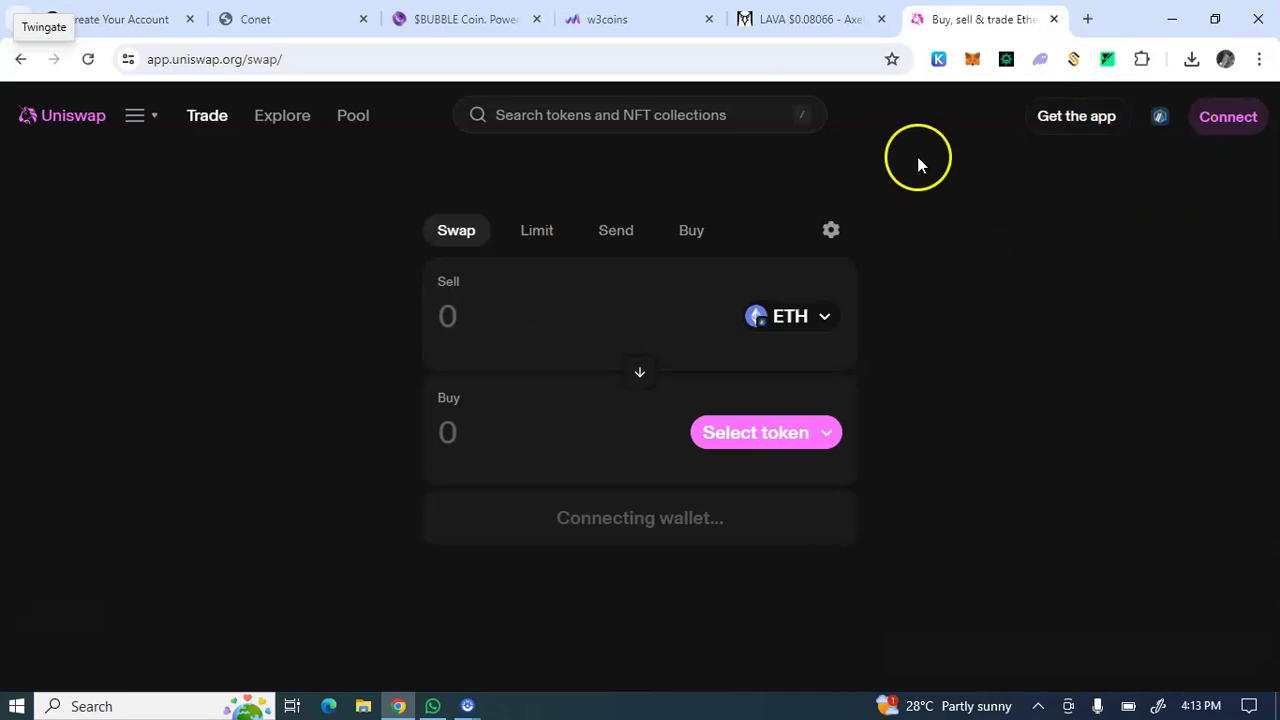
left_click(1087, 18)
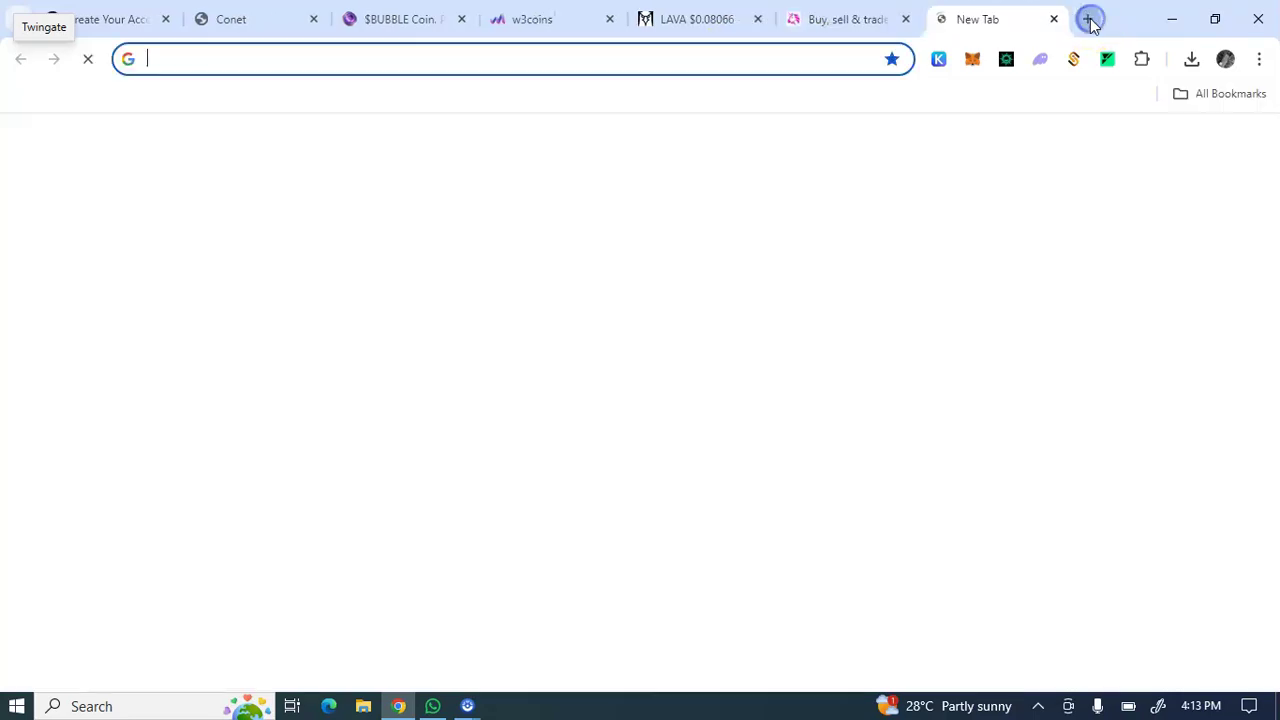
Load the copied squidrouter.com link for the Lava-to-Arbitrum LAVA swap and begin connecting a Lava wallet
left_click(633, 54)
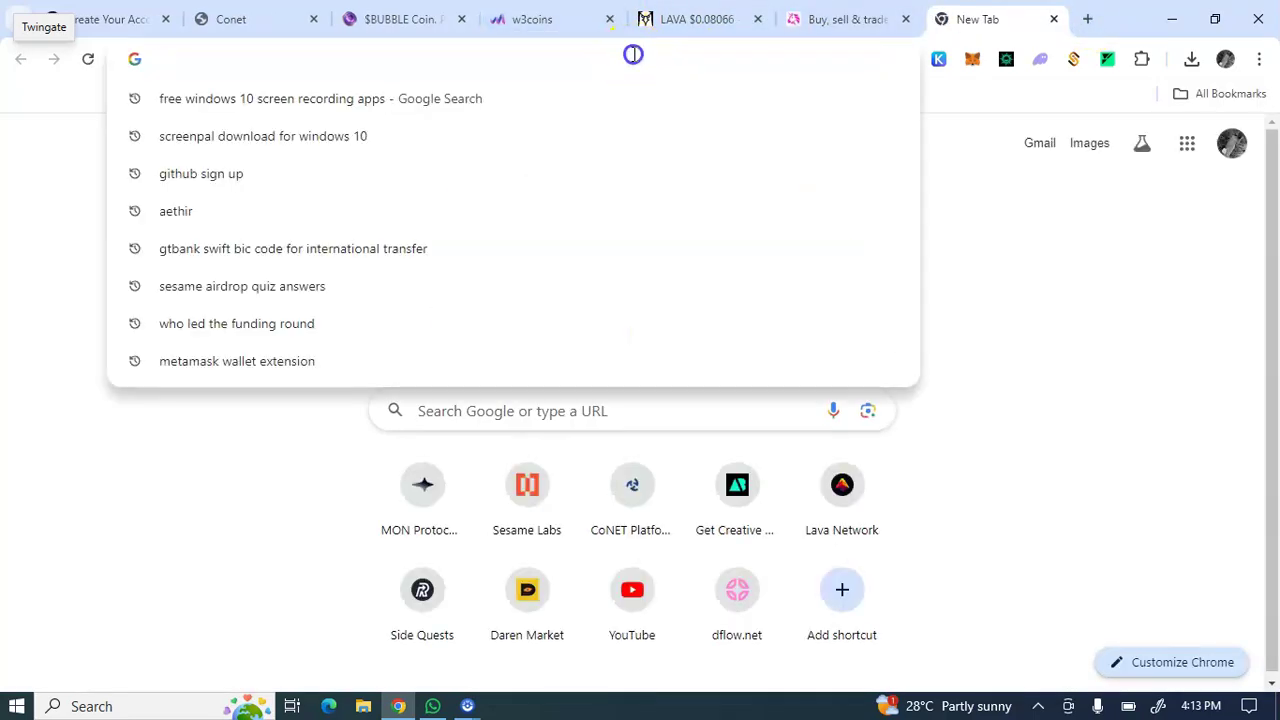
right_click(633, 54)
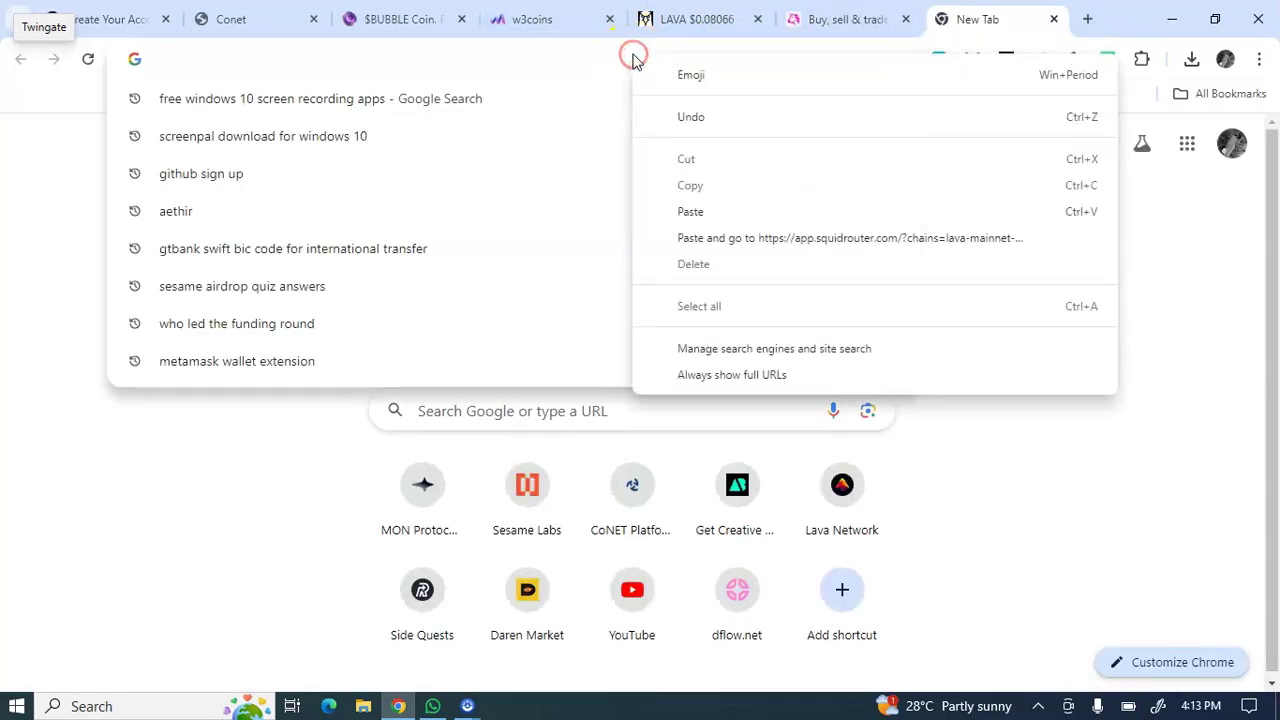
left_click(727, 239)
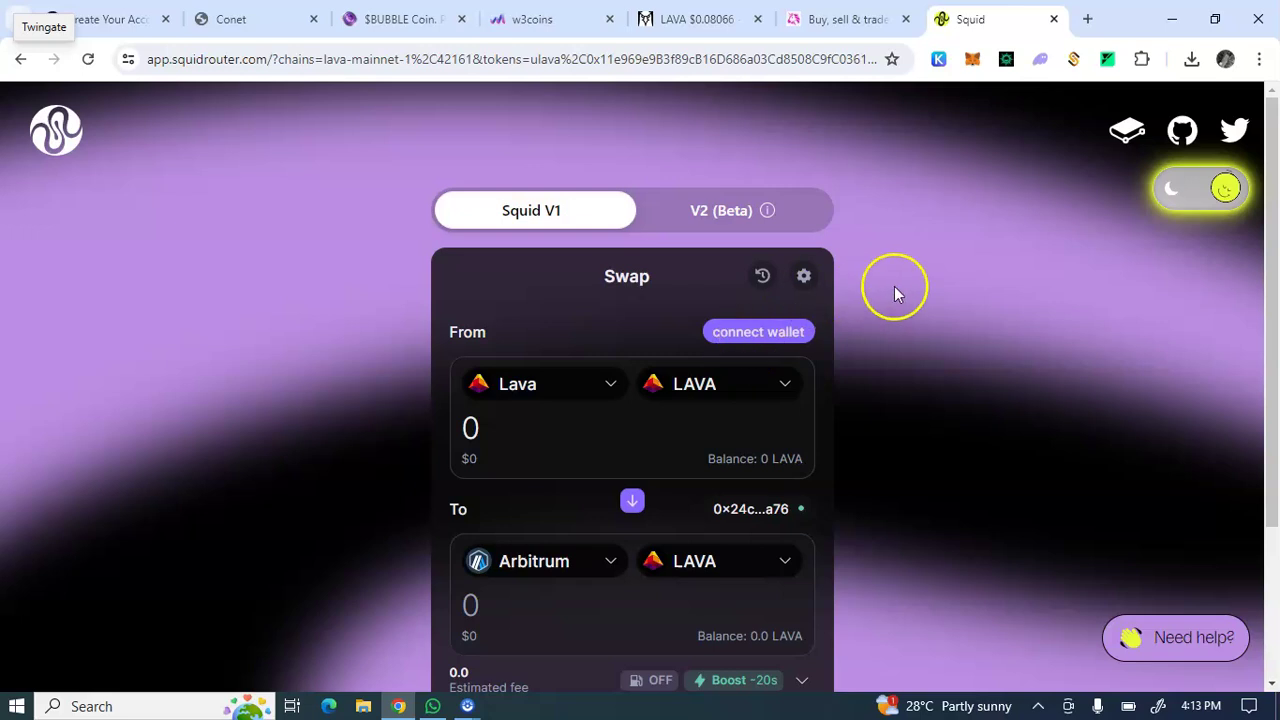
left_click(772, 330)
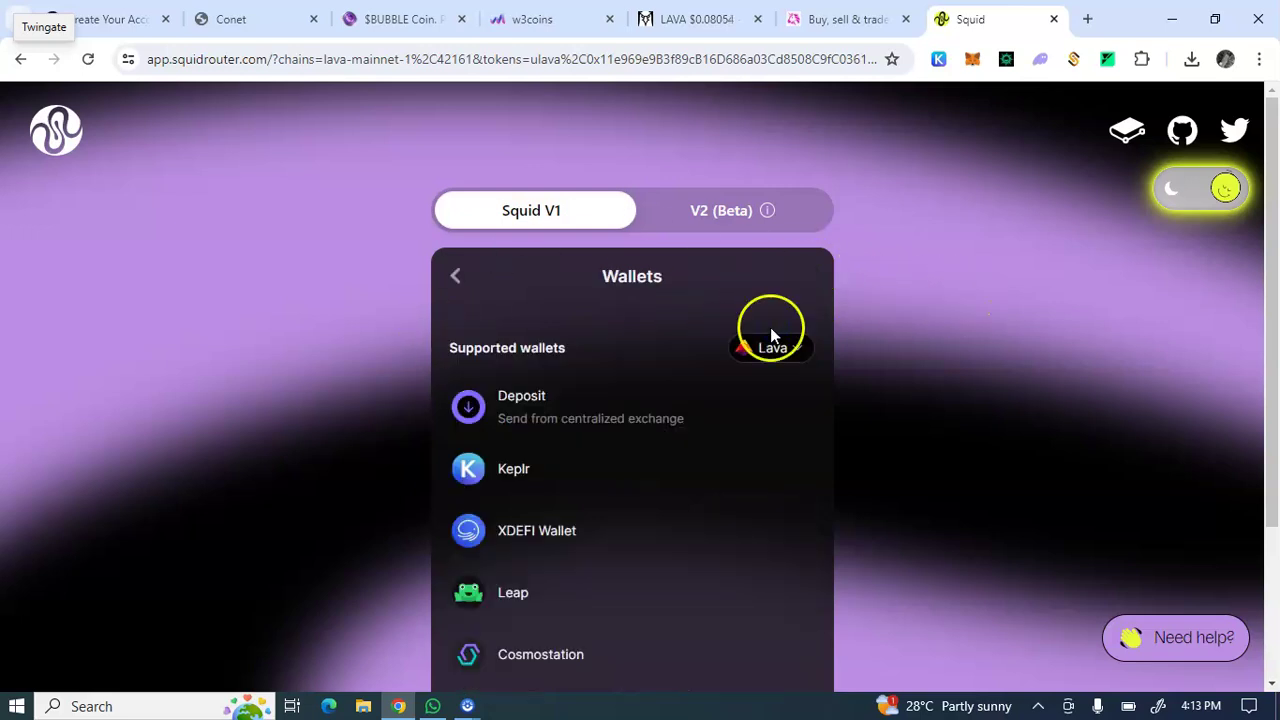
Connect Keplr as the Lava source wallet, showing a 532.000001 LAVA balance
left_click(520, 477)
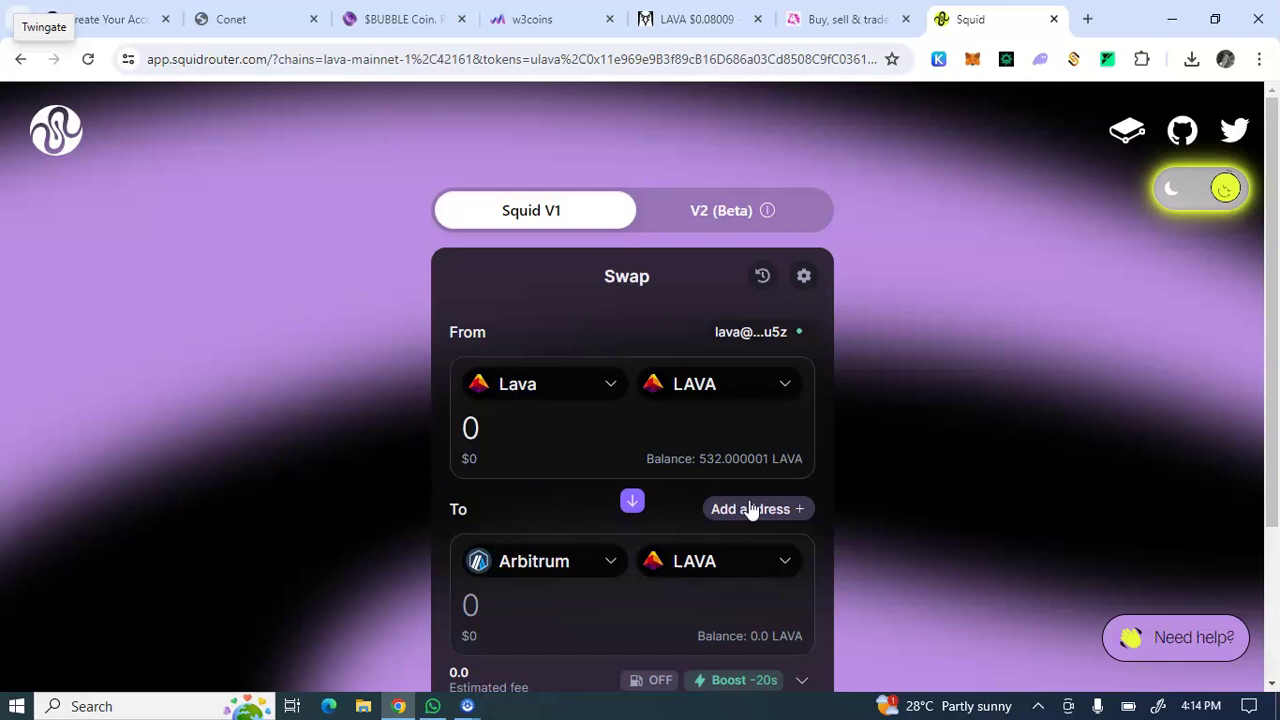
scroll(752, 510, "down", 2)
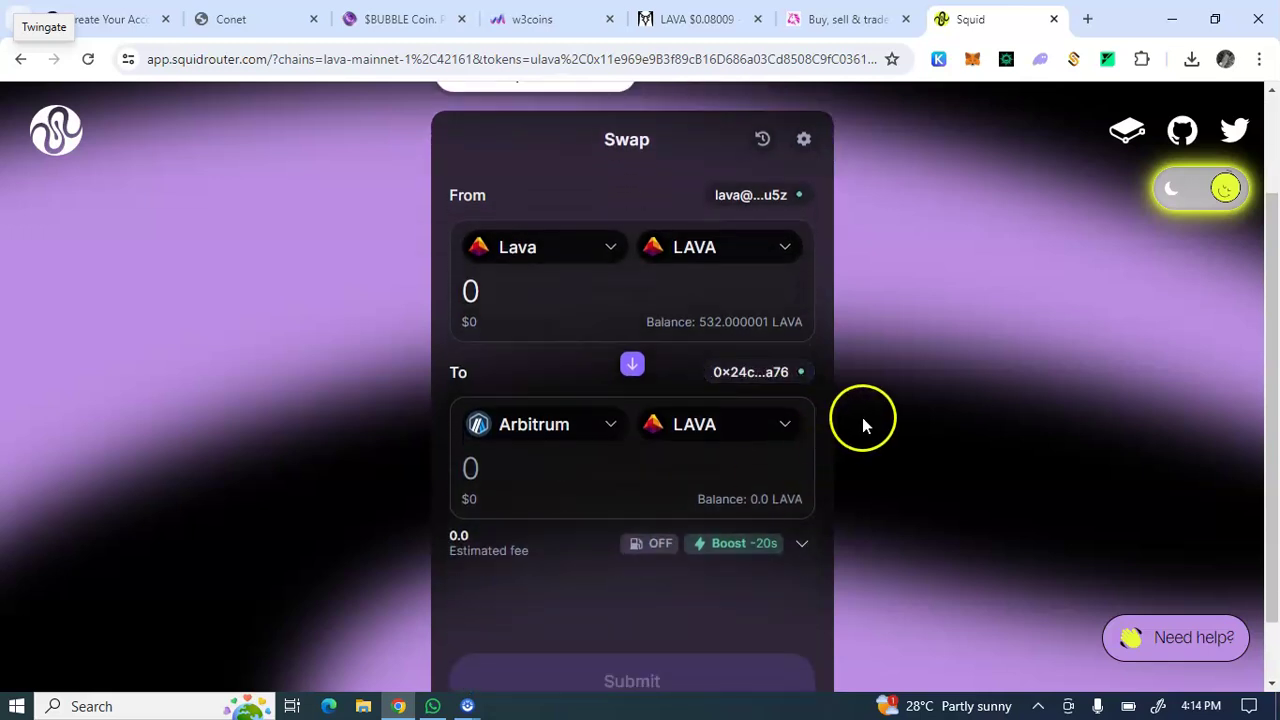
Set the Arbitrum destination to the MetaMask address and return to the swap's From amount
left_click(776, 372)
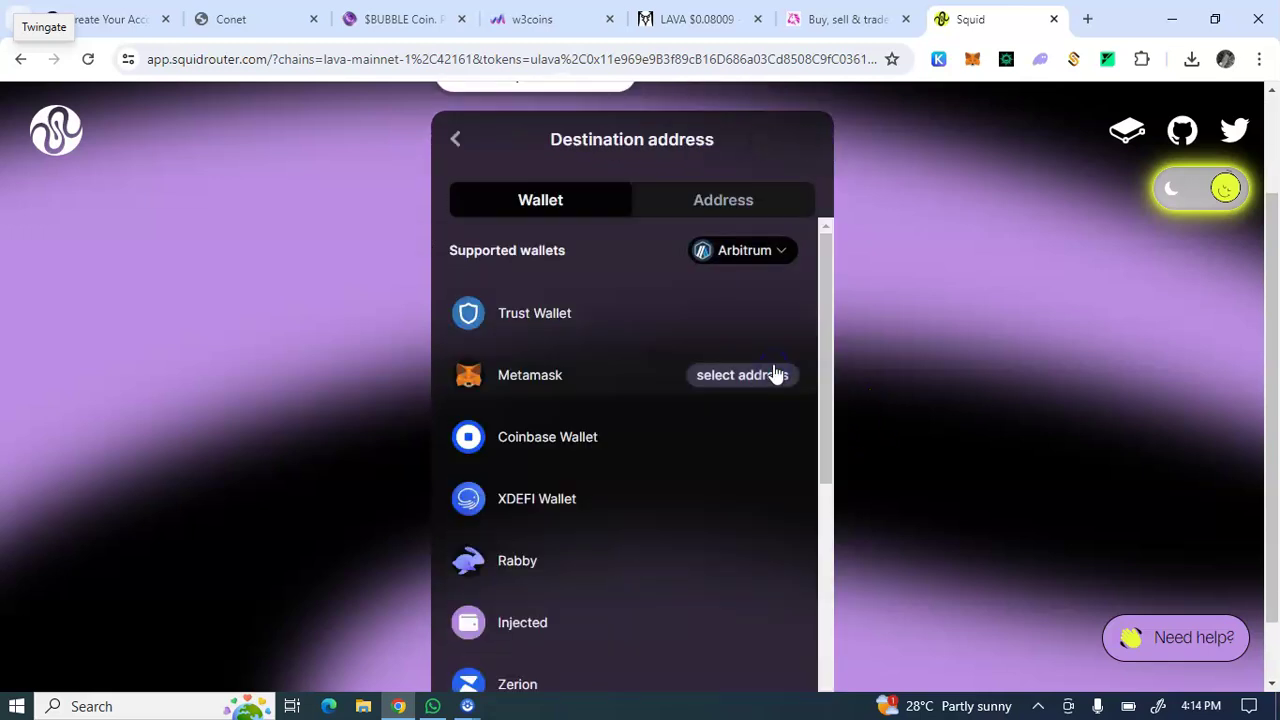
left_click(771, 372)
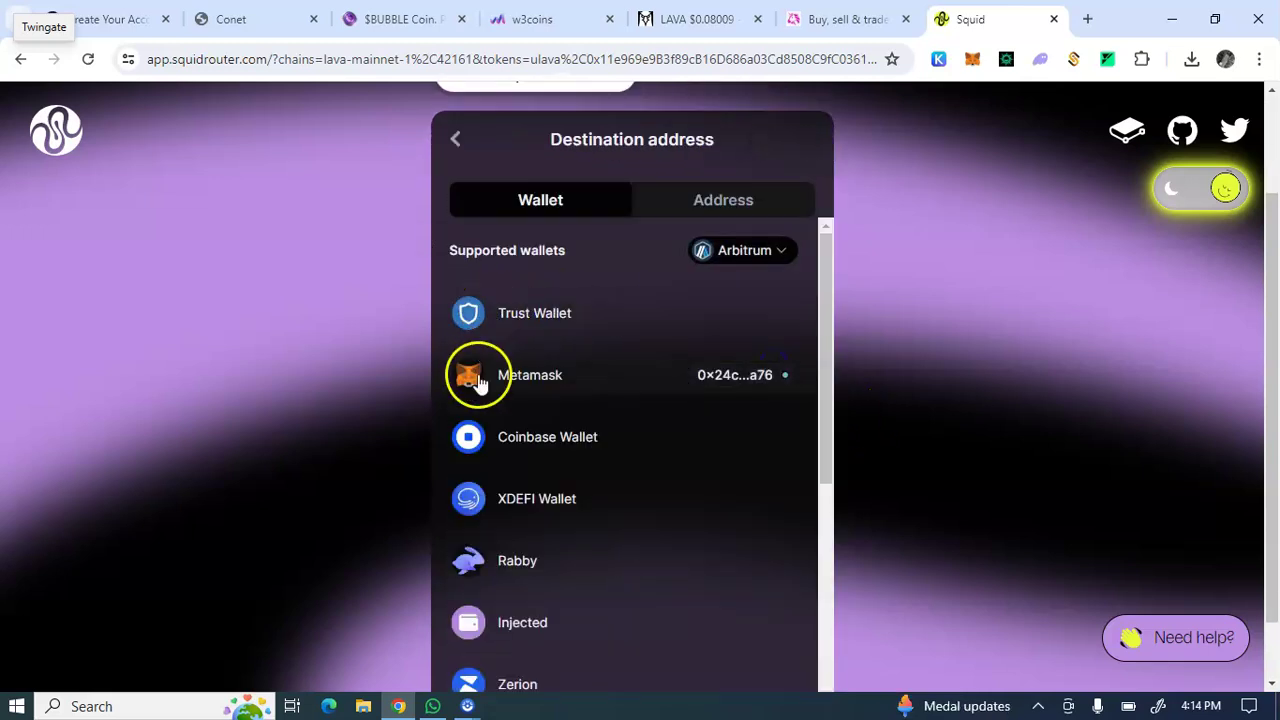
left_click(530, 375)
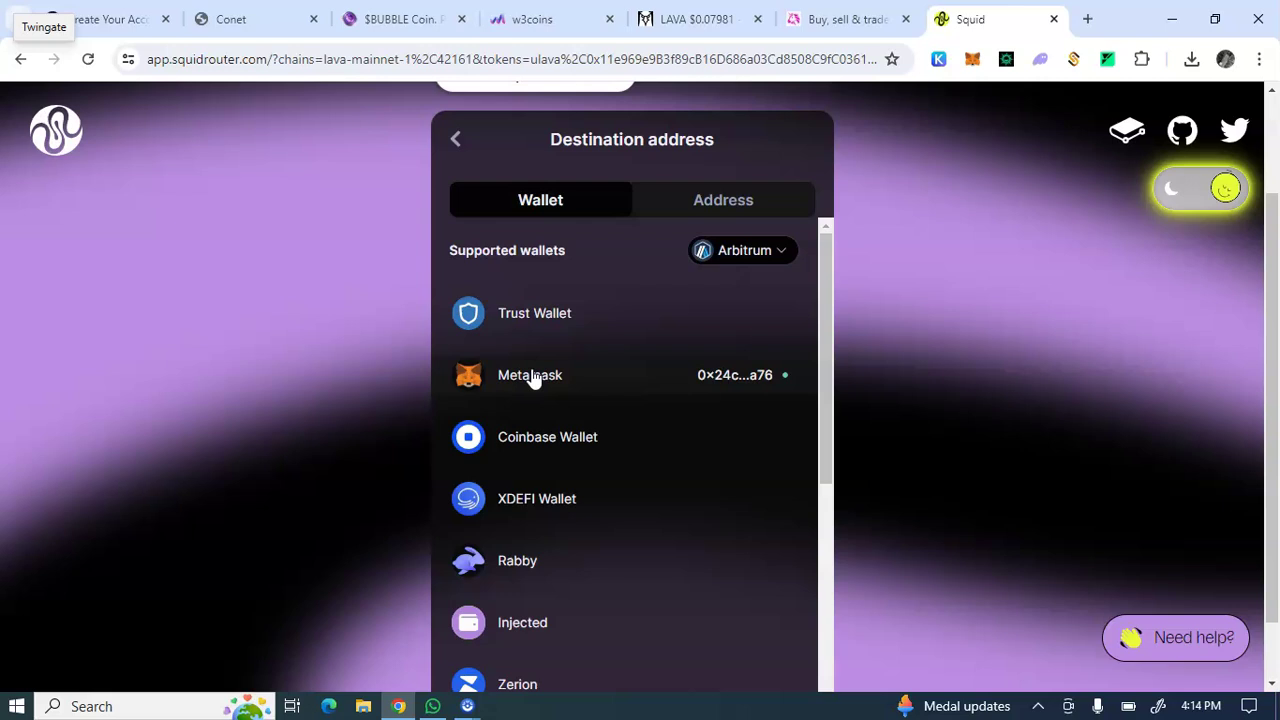
left_click(530, 322)
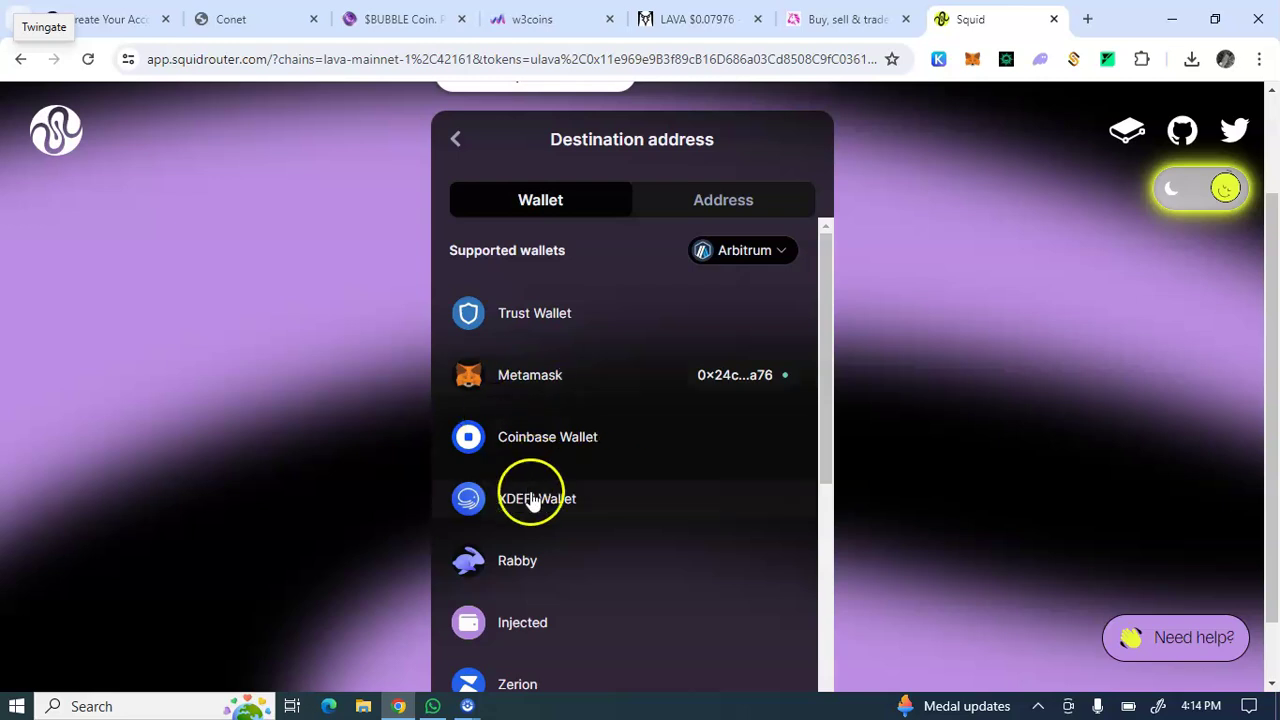
left_click(519, 378)
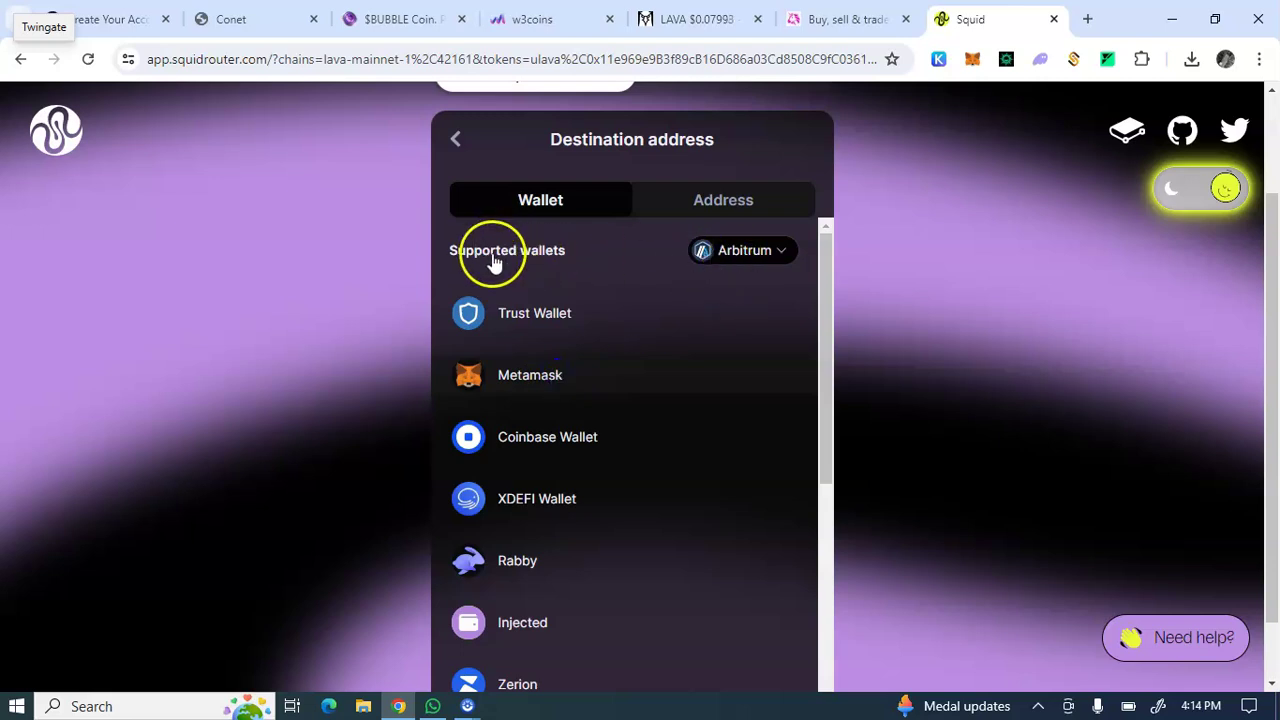
left_click(743, 252)
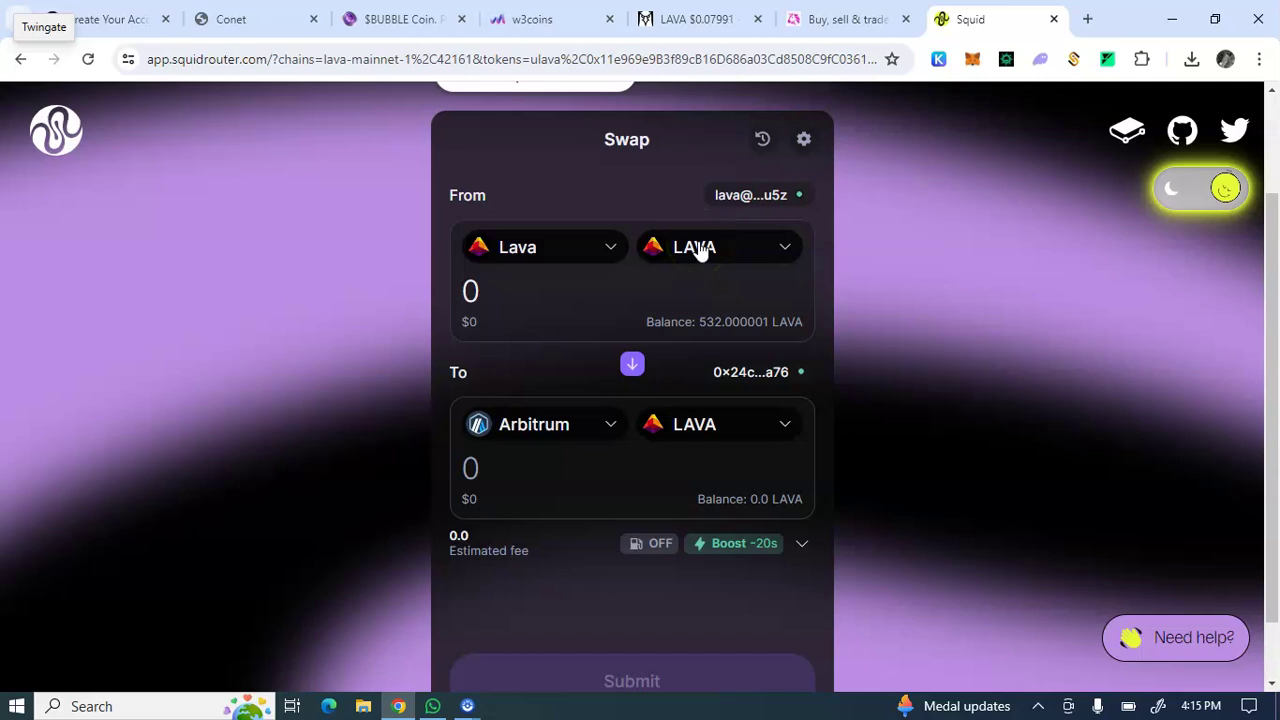
left_click(494, 290)
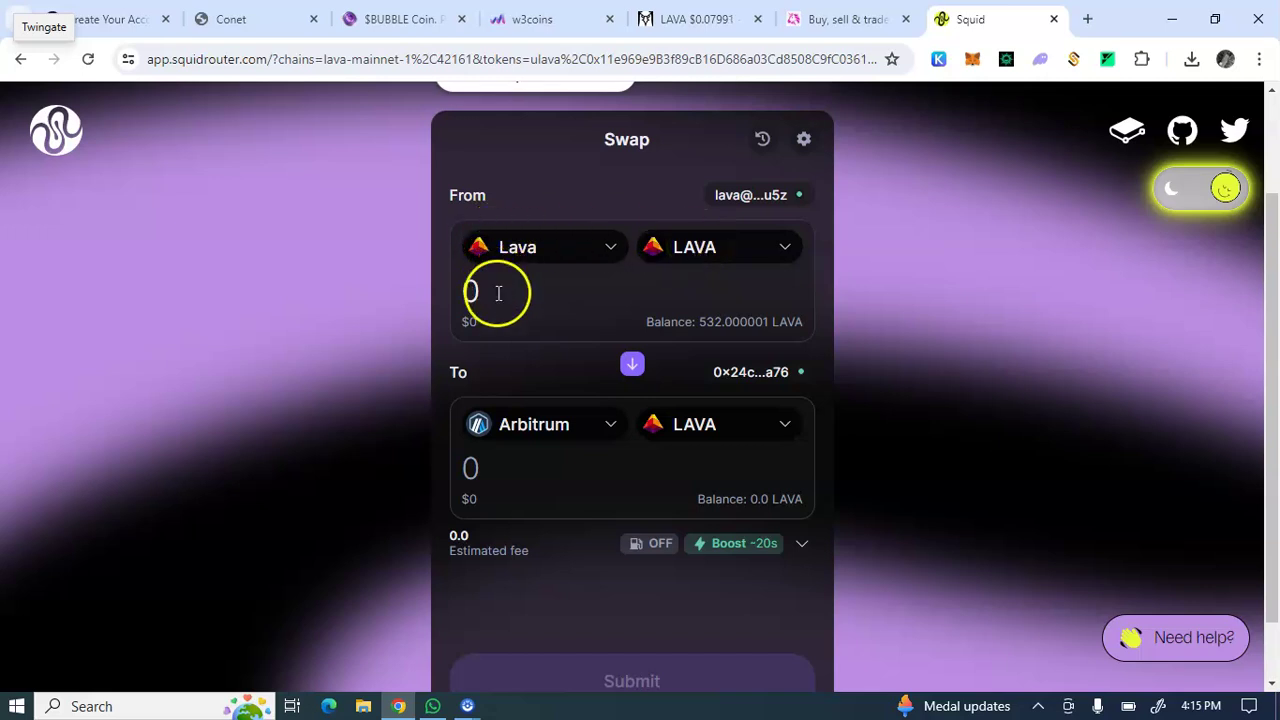
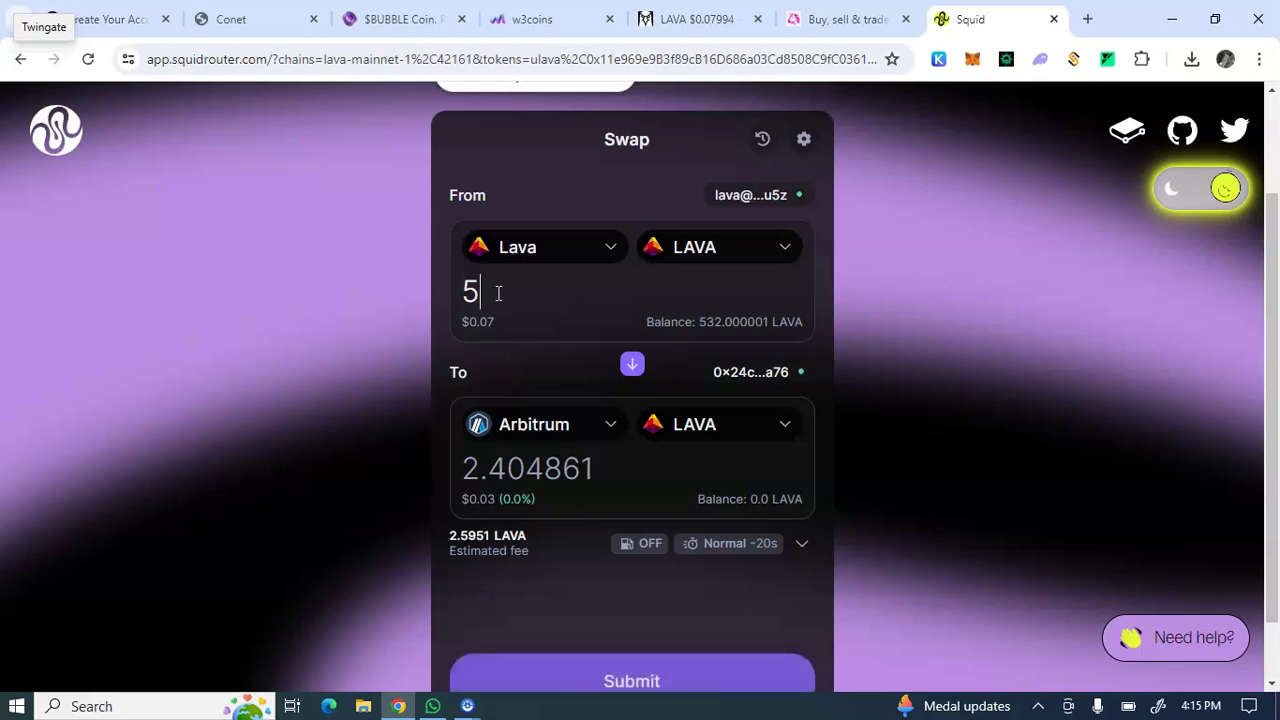
Enter 529 LAVA as the From amount after 528 and 531 exceed the gas-covered balance
type("2")
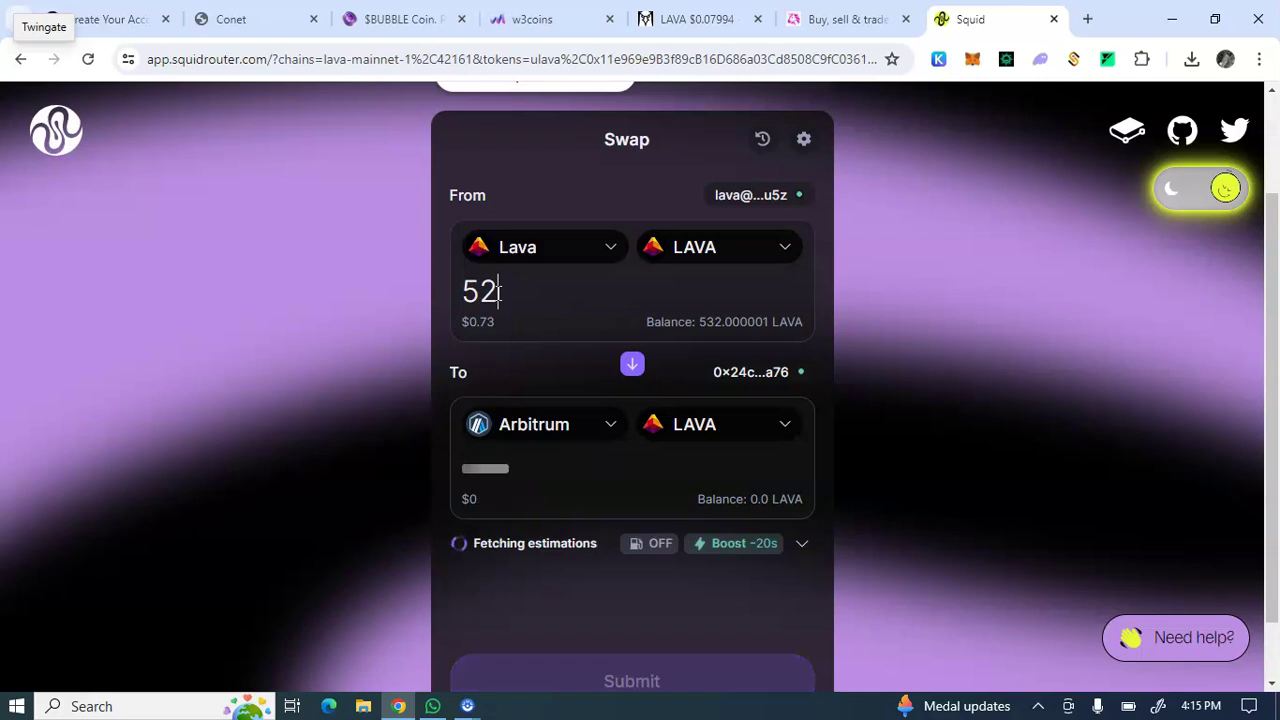
type("8")
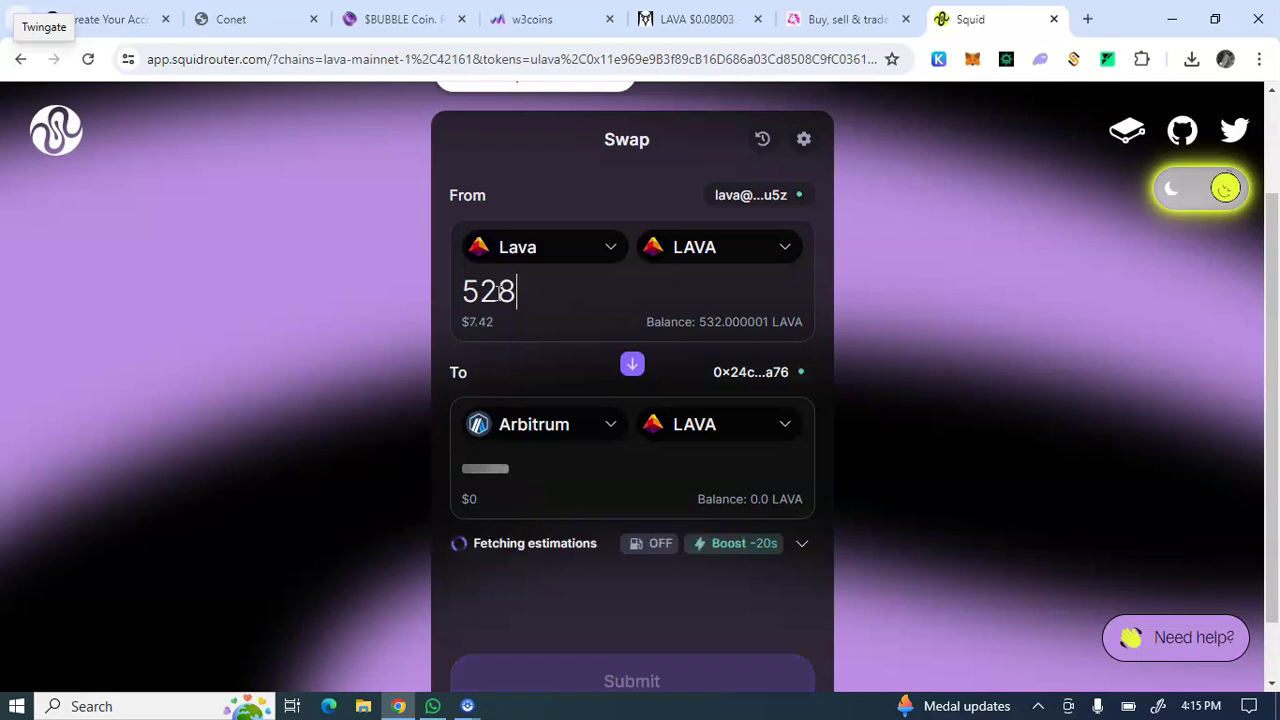
scroll(632, 380, "down", 1)
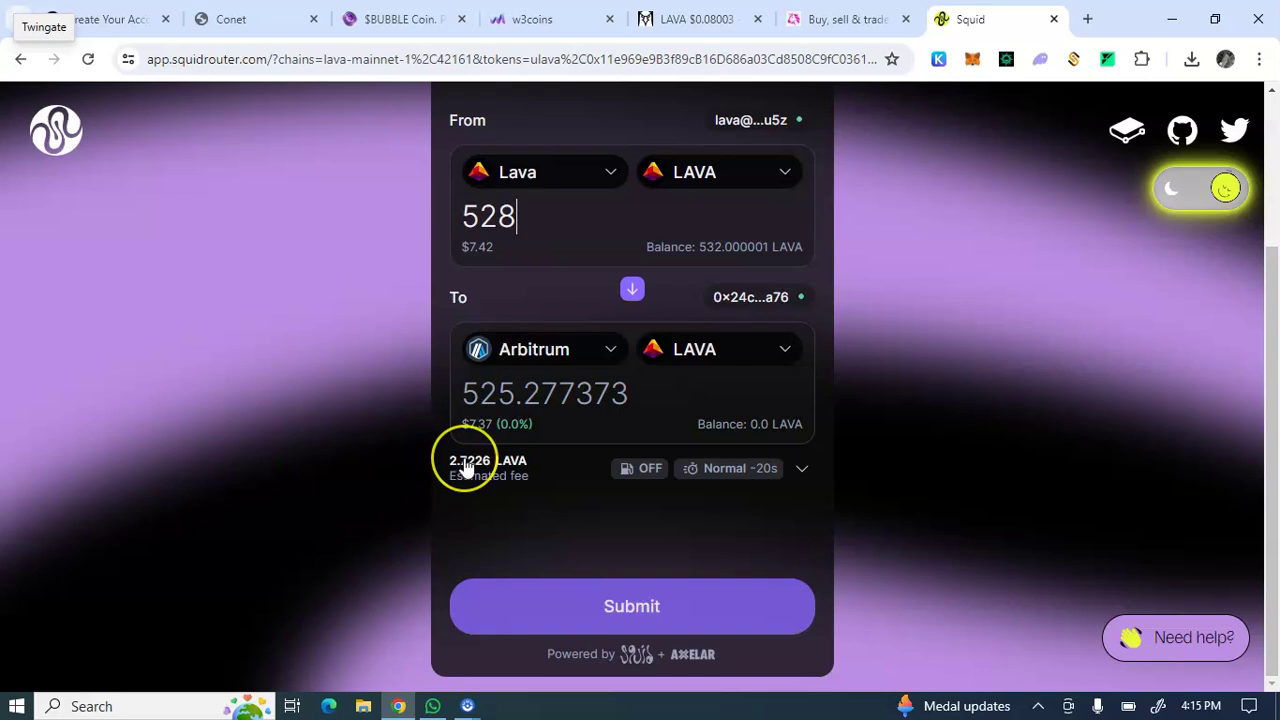
left_click(533, 210)
key("BackSpace")
type("9")
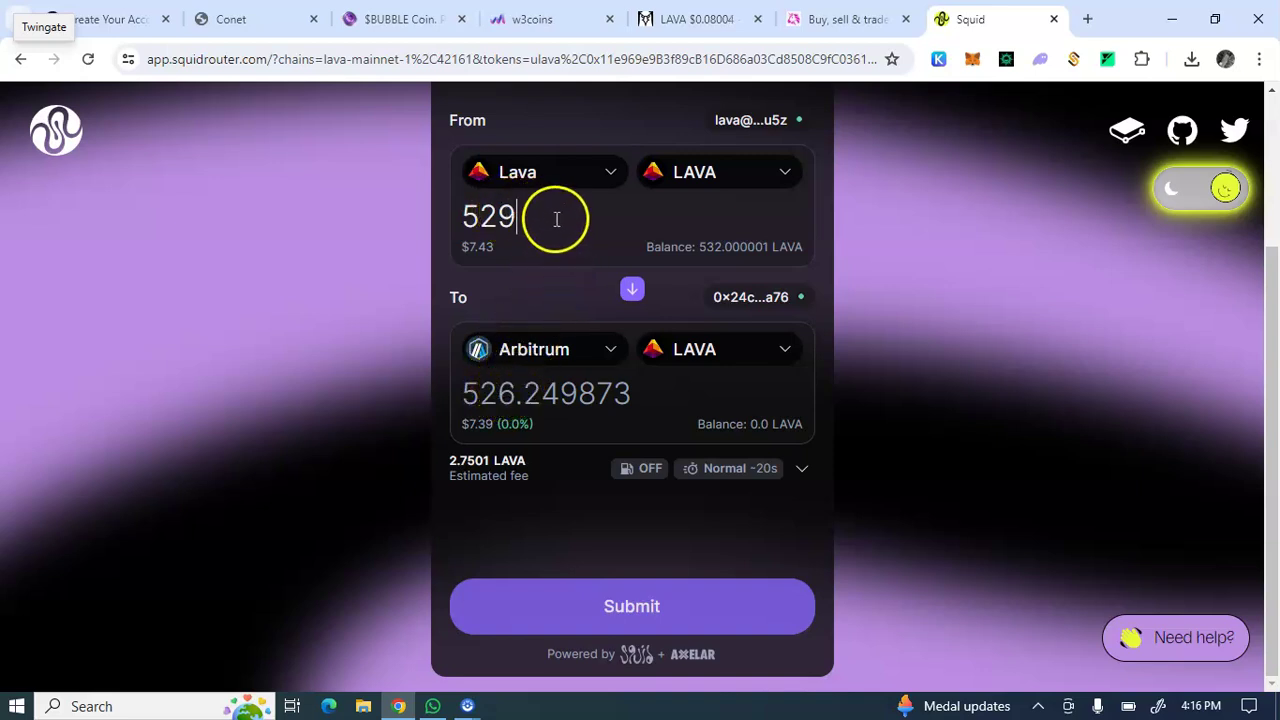
key("BackSpace")
key("BackSpace")
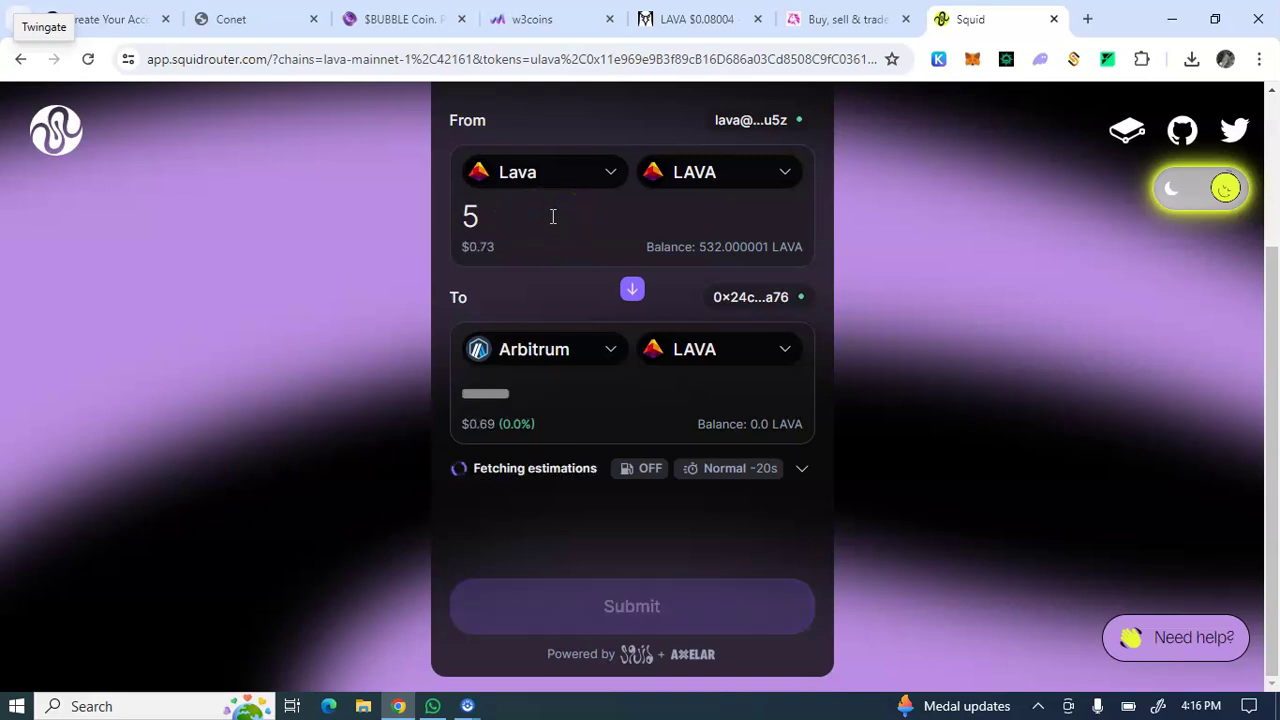
type("31")
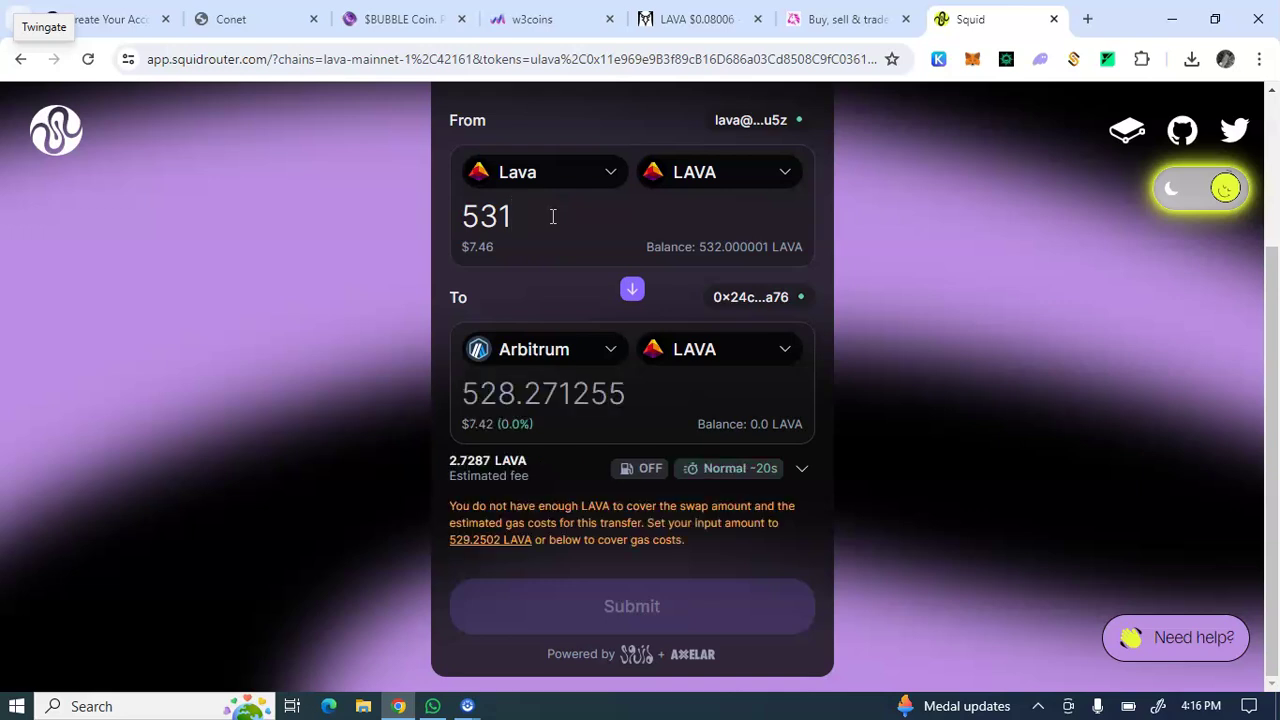
key("BackSpace")
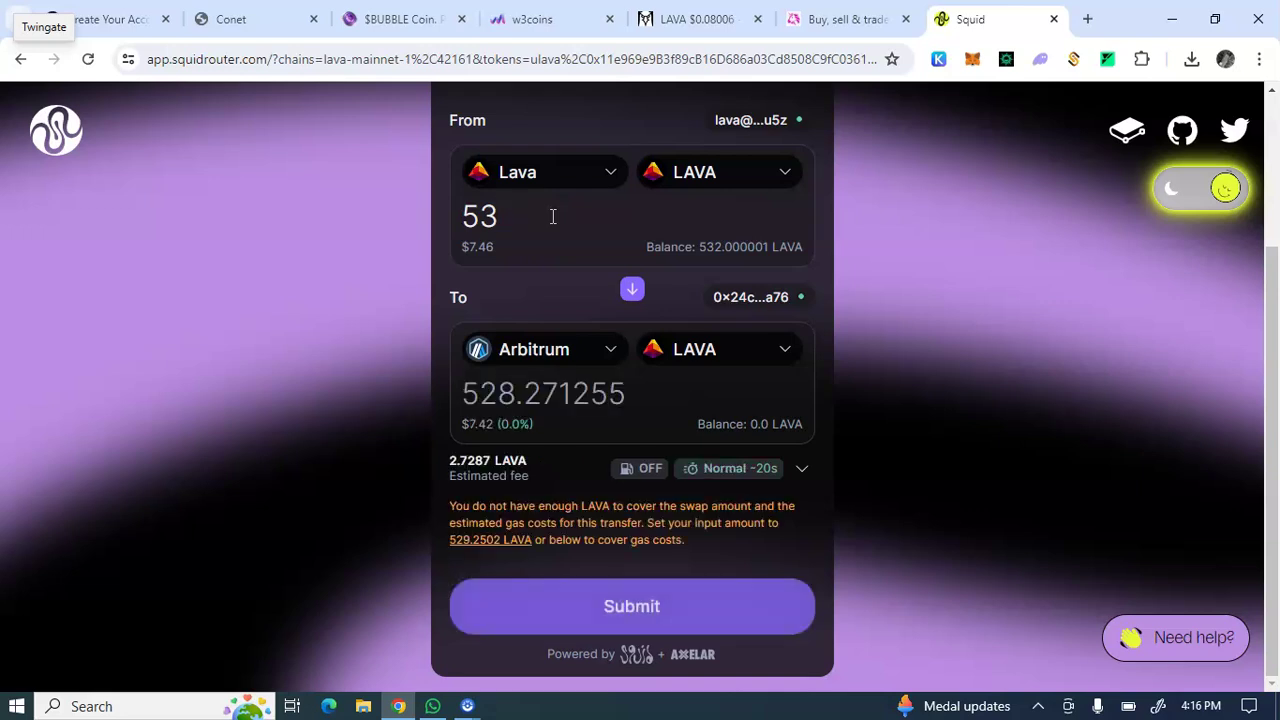
type("2")
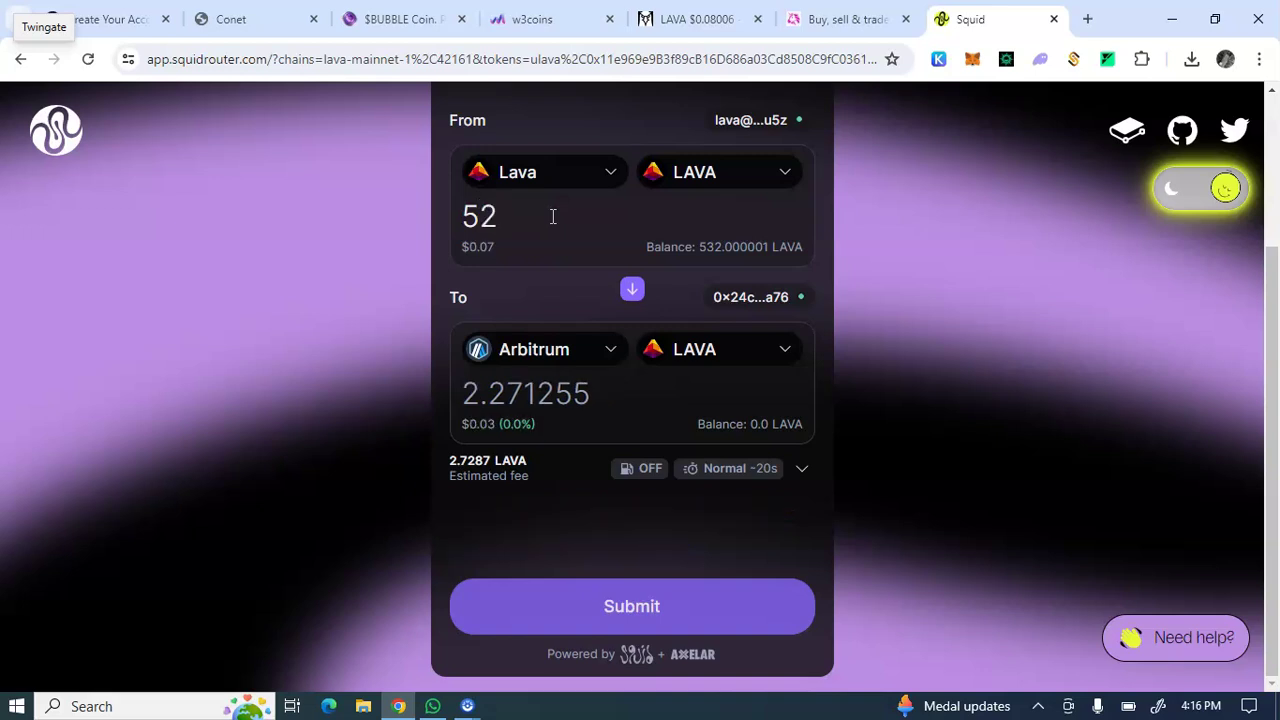
type("9")
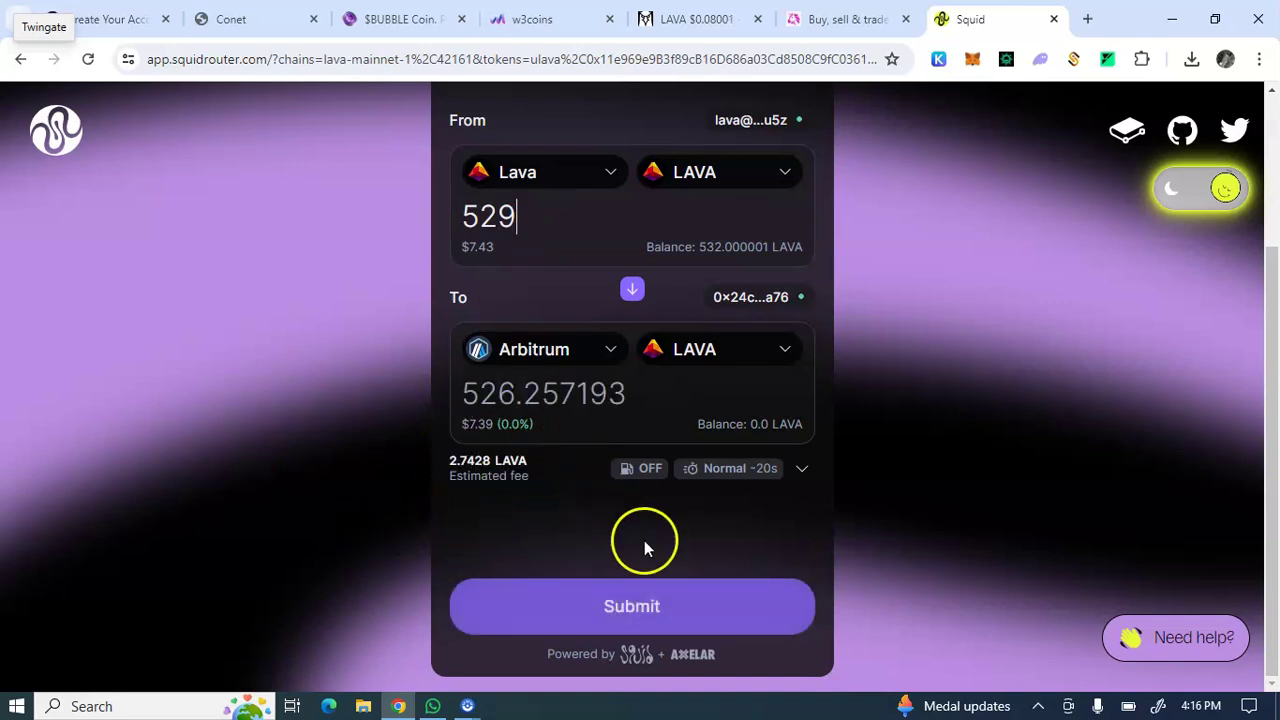
Submit the 529 LAVA transfer to Arbitrum and approve it in Keplr
left_click(663, 607)
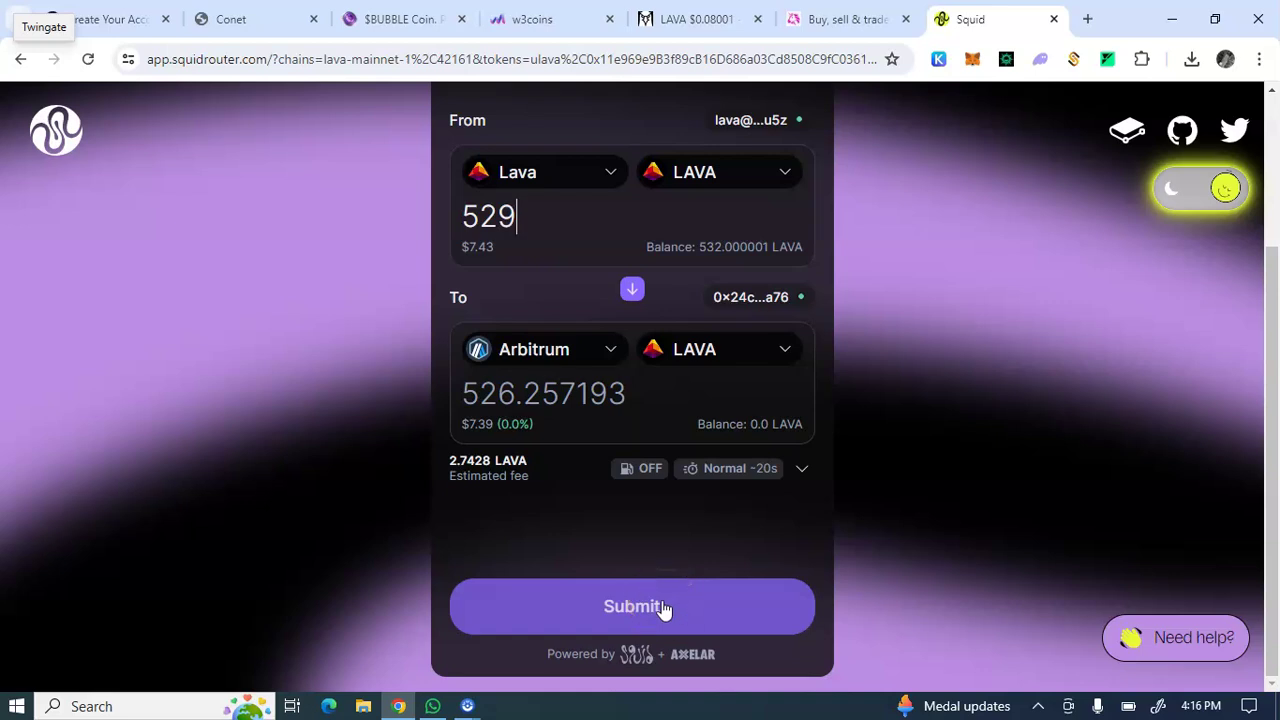
left_click(663, 607)
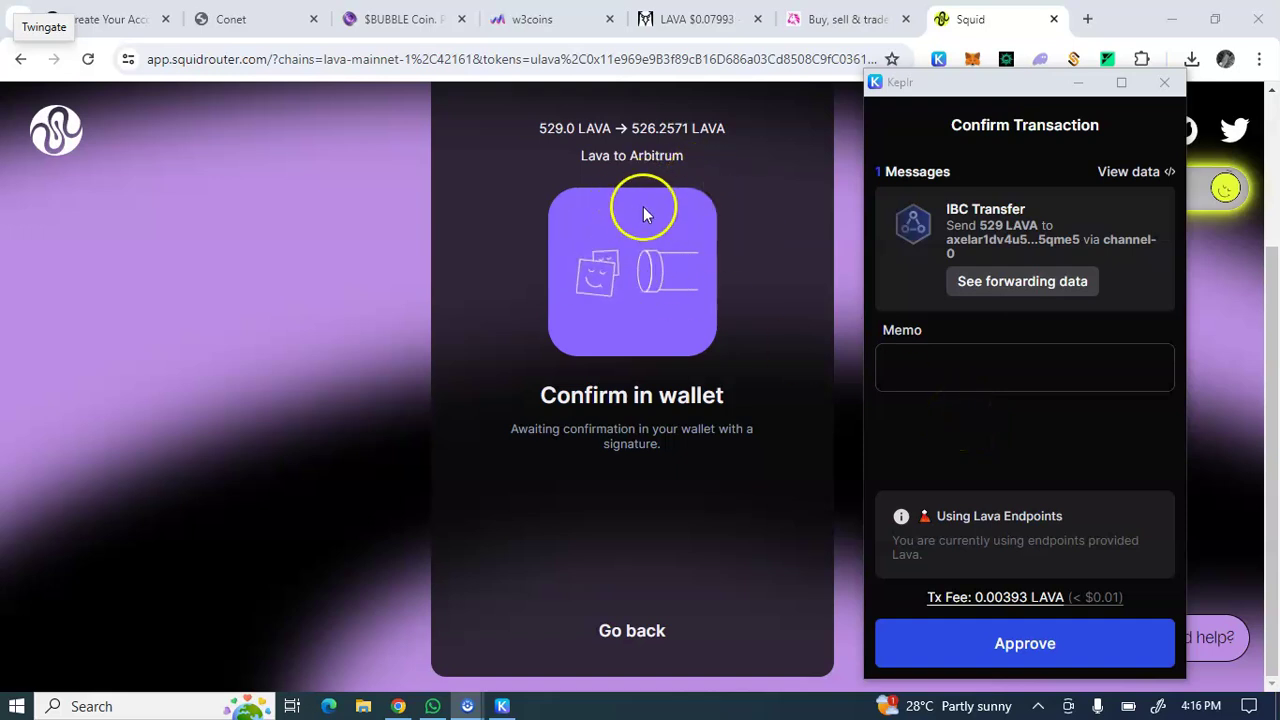
left_click(962, 646)
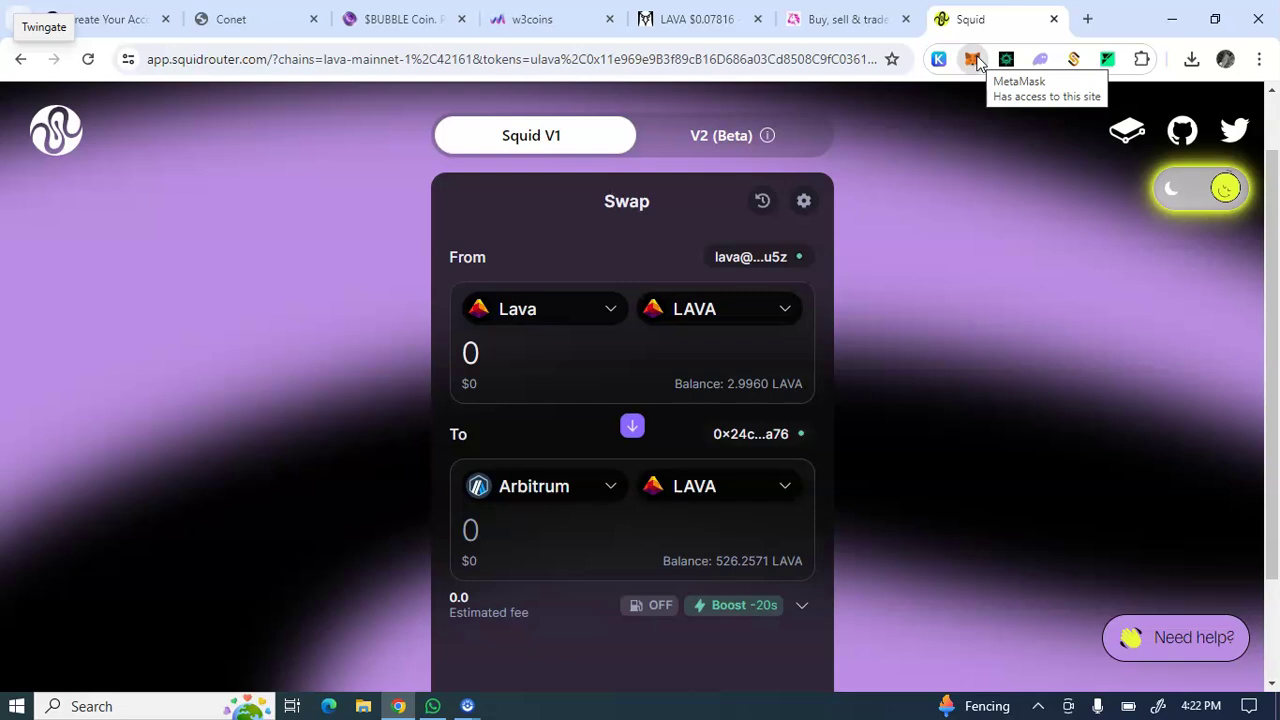
Switch the MetaMask wallet from Ethereum Mainnet to the Arbitrum One network
left_click(972, 59)
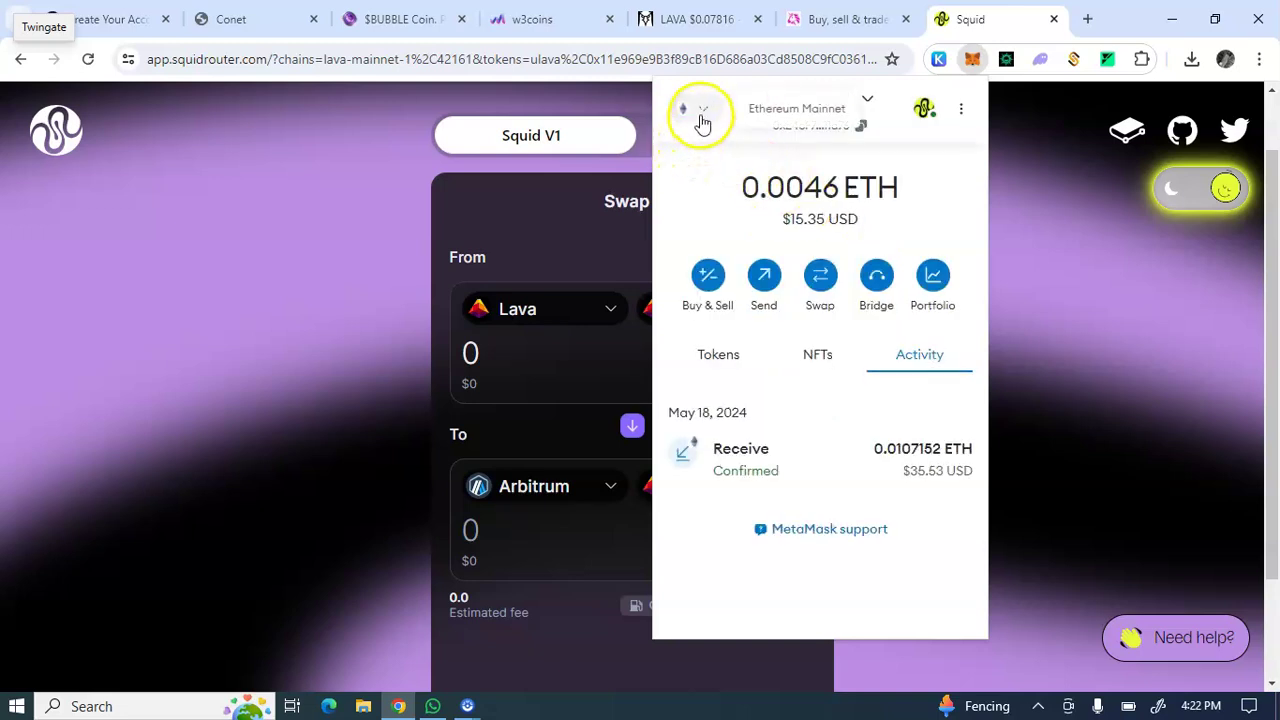
left_click(711, 360)
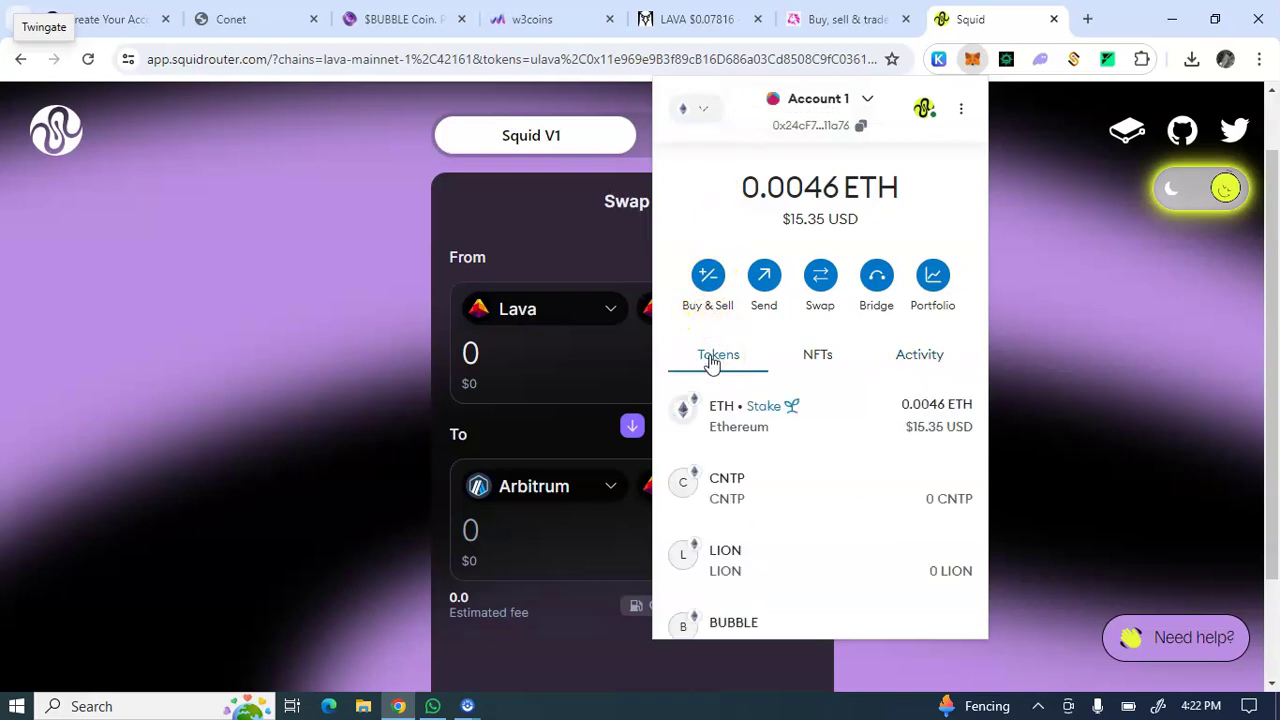
left_click(705, 115)
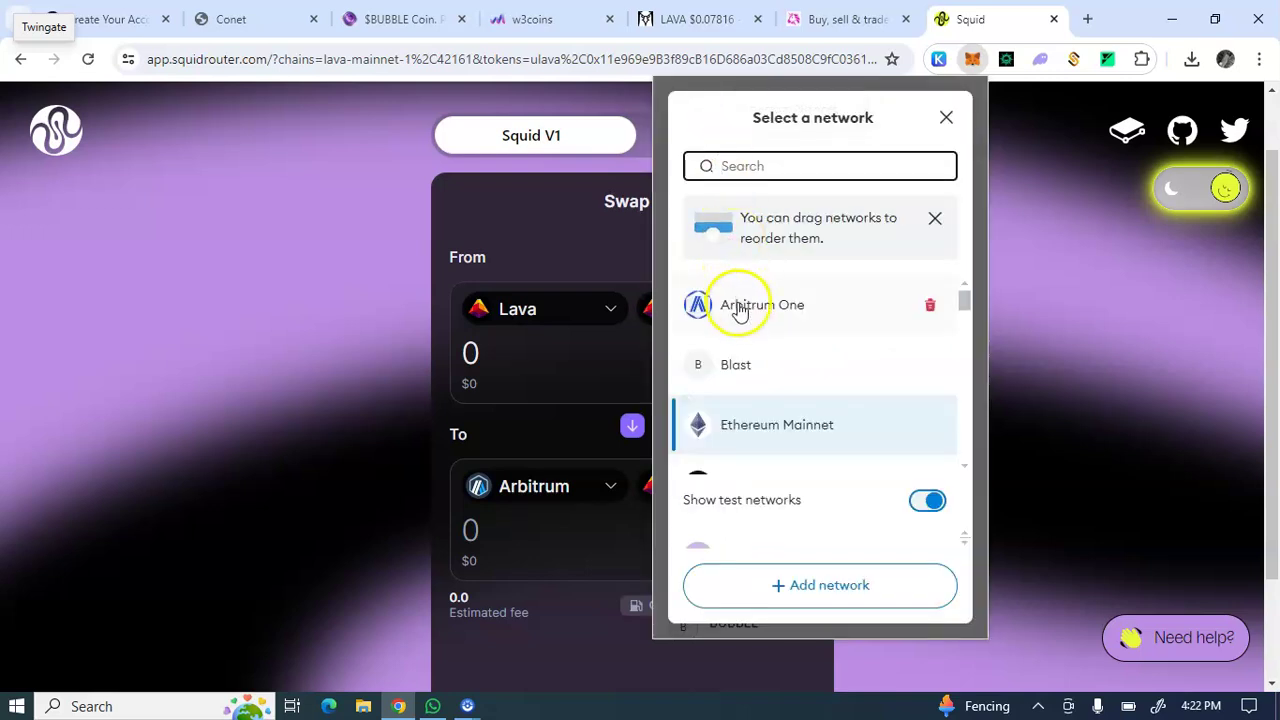
left_click(737, 306)
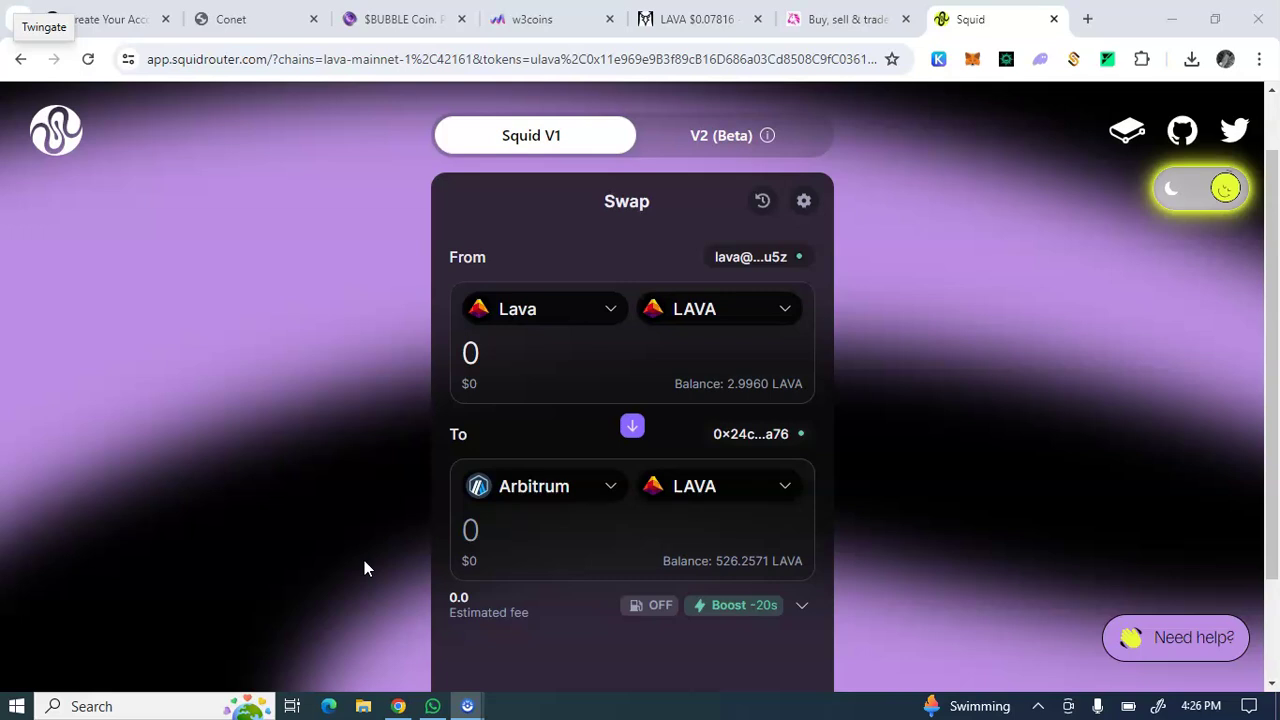
Add Arbitrum LAVA to MetaMask from the To-token list, then bring up Uniswap's wallet options
left_click(790, 489)
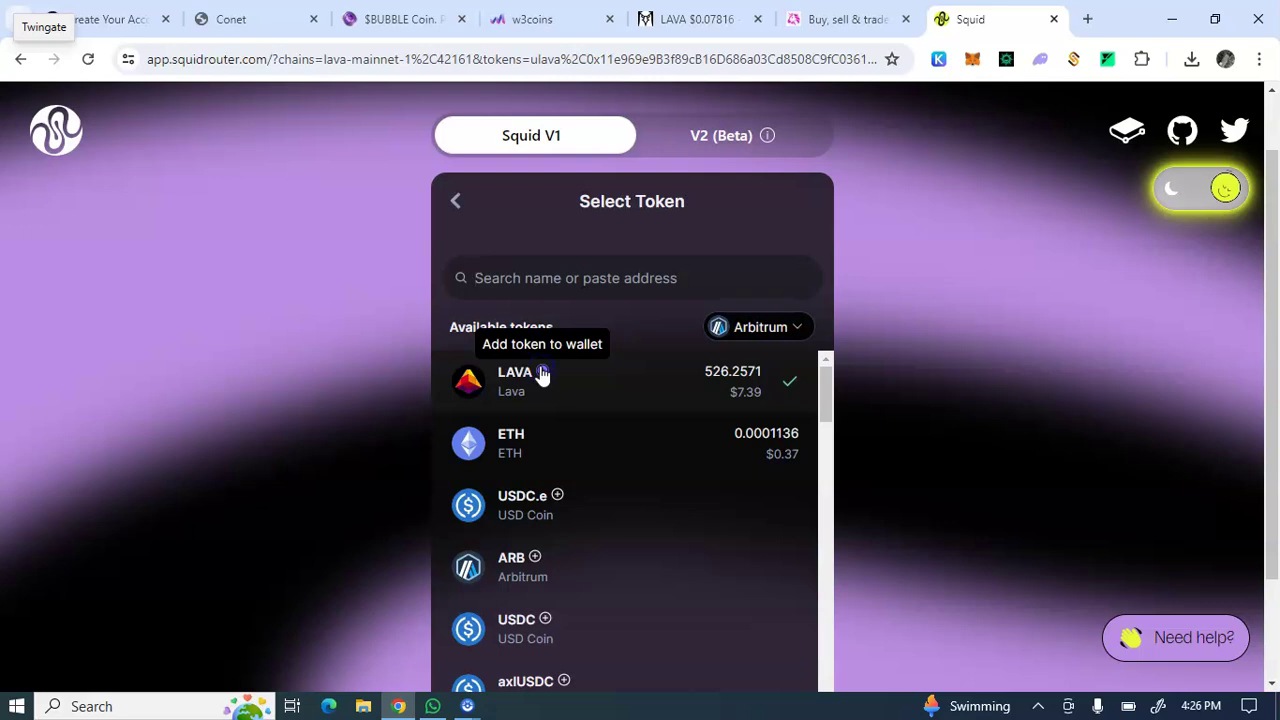
left_click(542, 374)
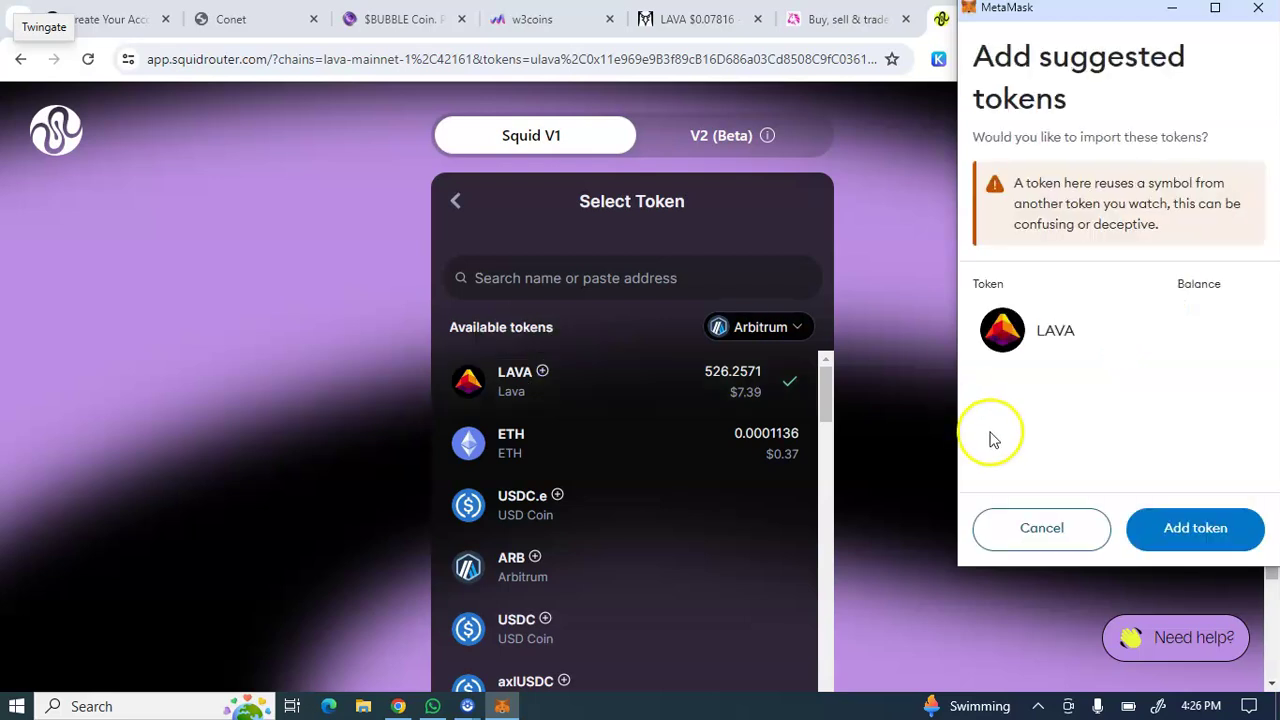
left_click(1205, 532)
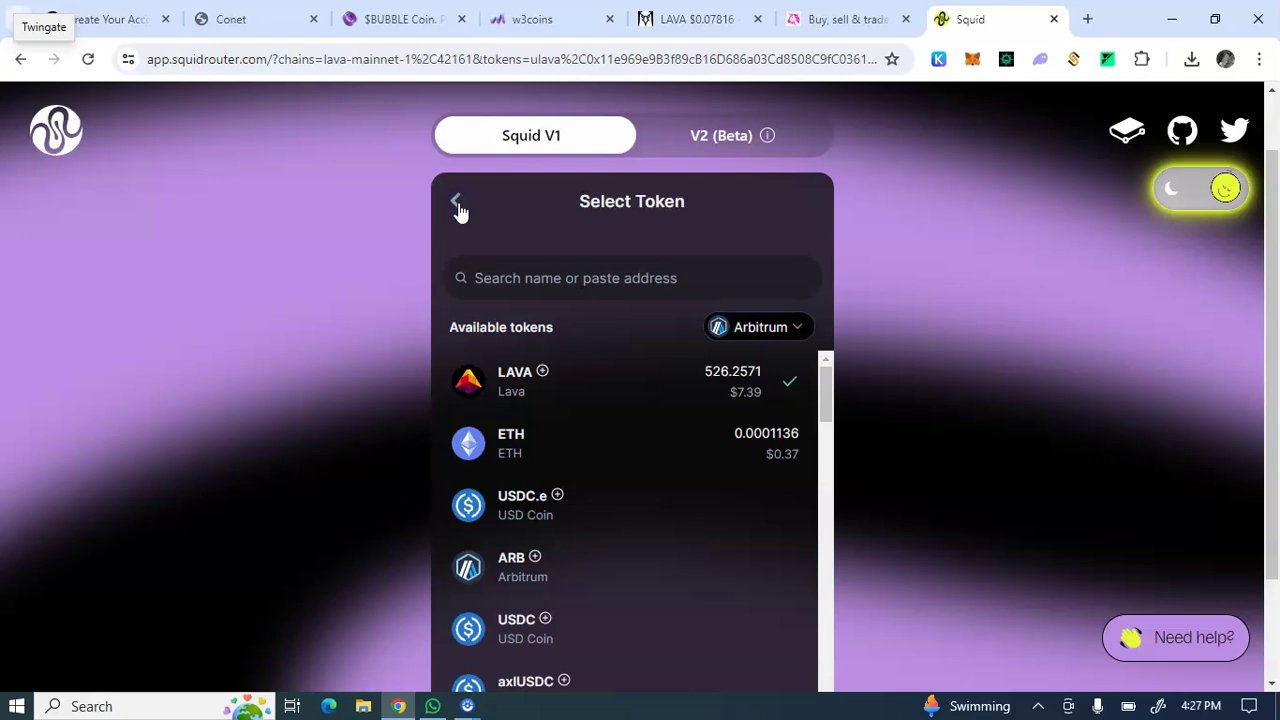
left_click(830, 20)
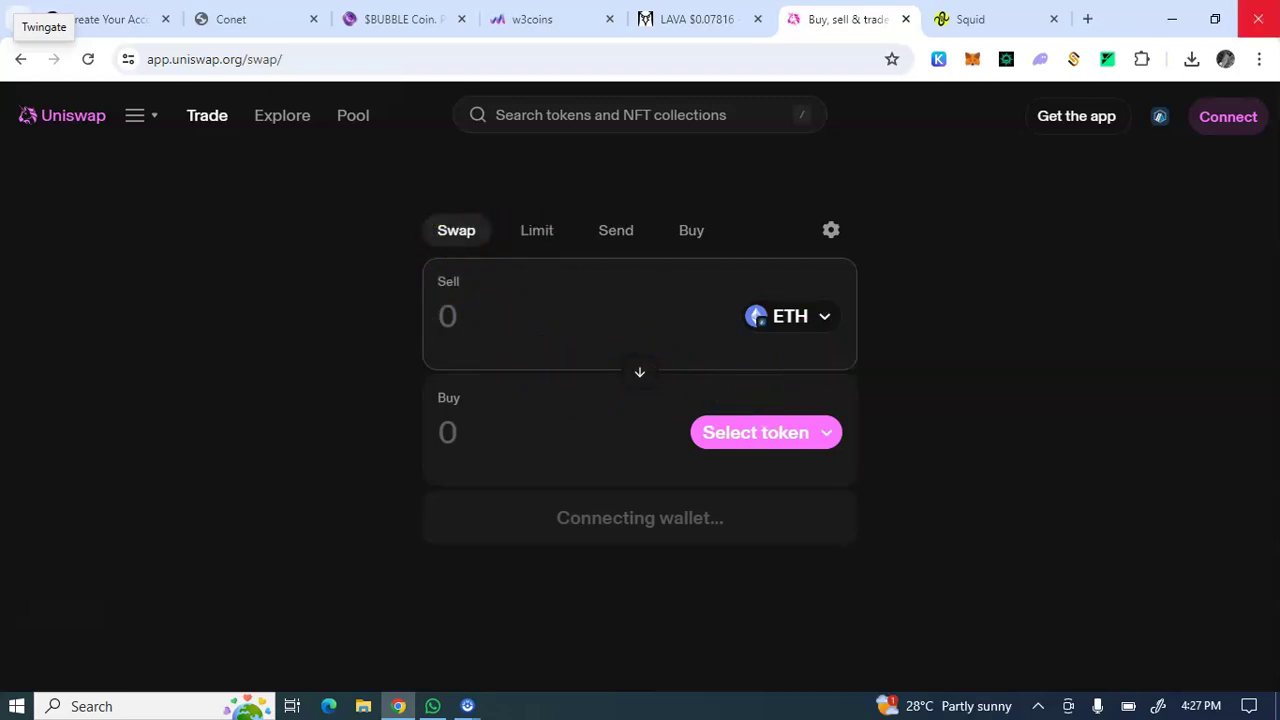
left_click(1220, 122)
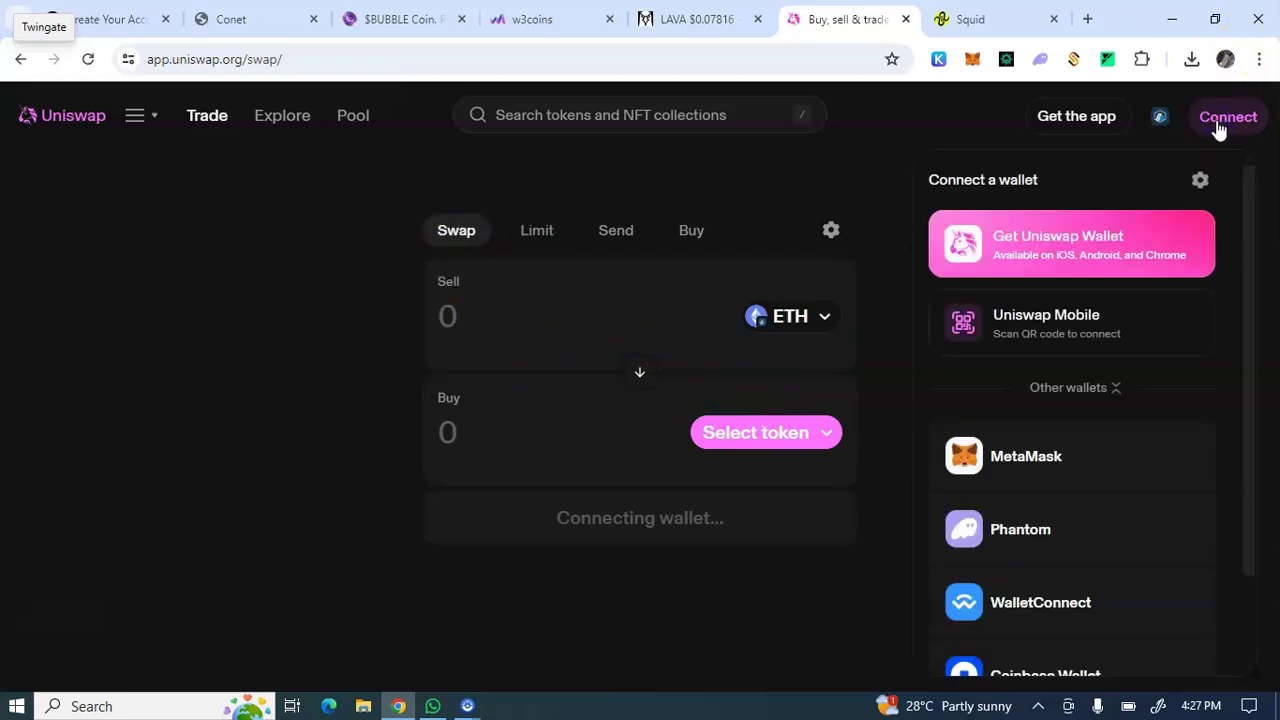
Connect MetaMask to Uniswap, approving the account link in the MetaMask popup
left_click(983, 460)
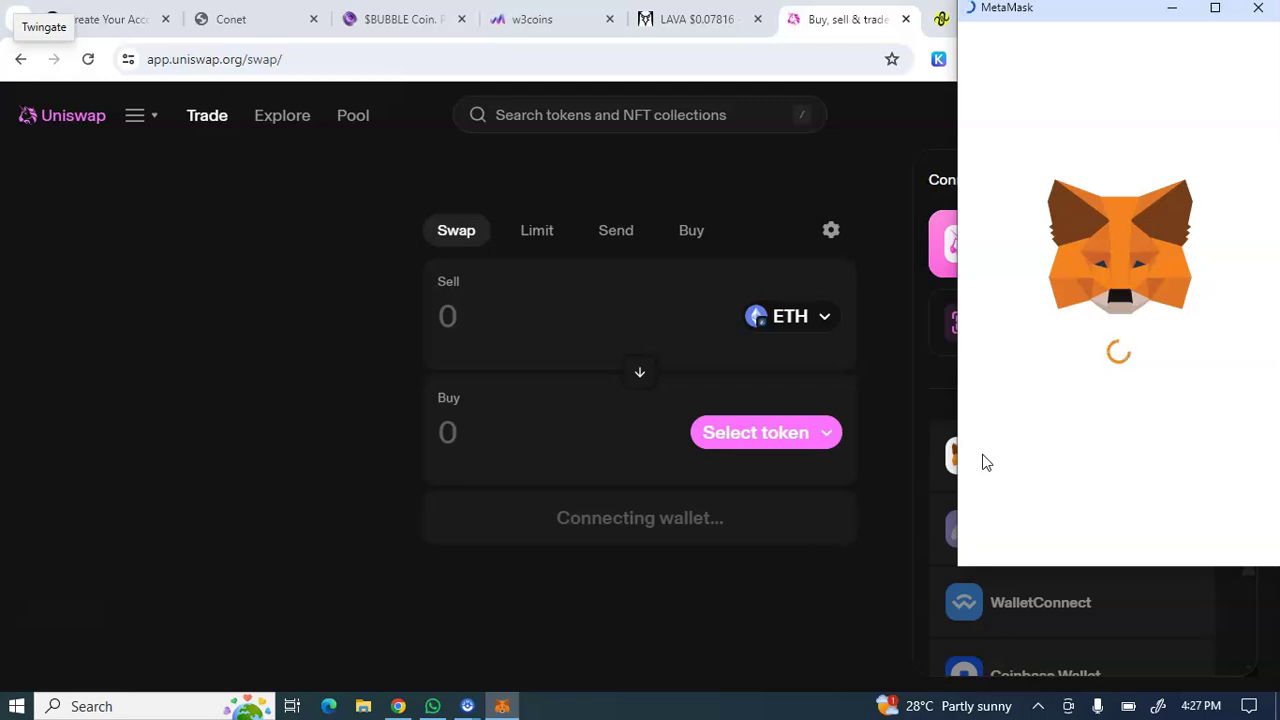
left_click(1200, 528)
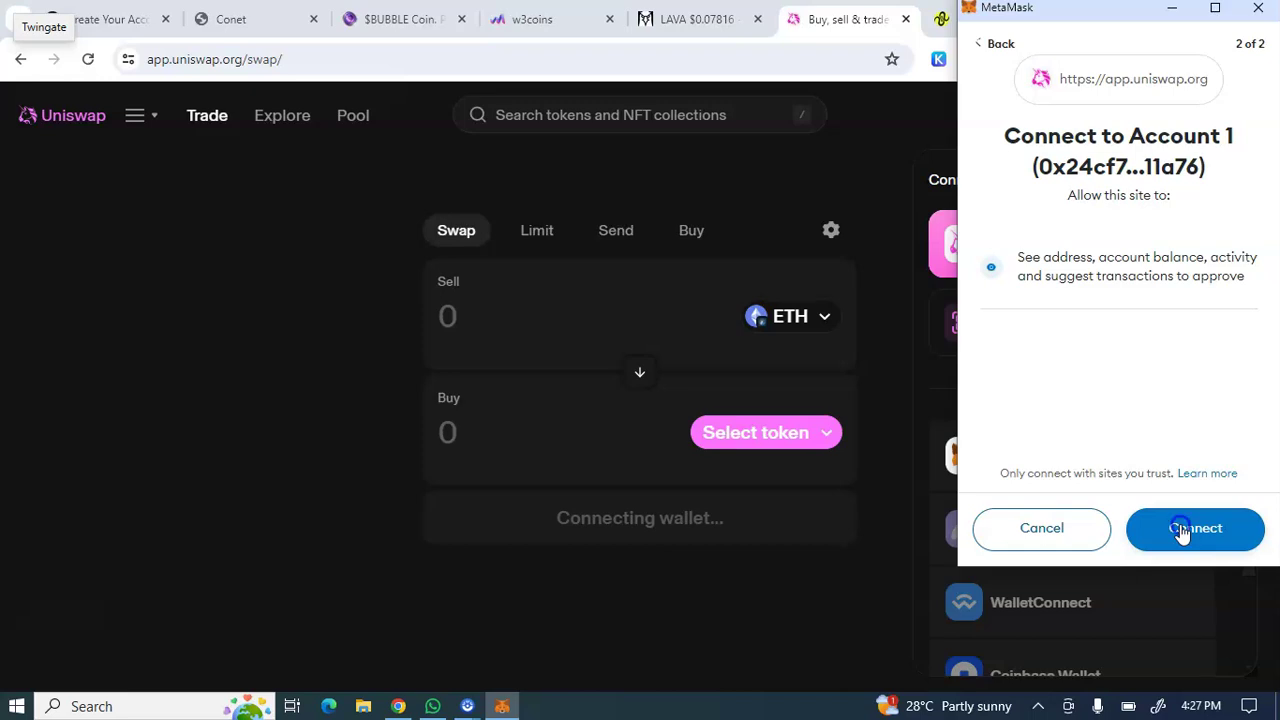
left_click(1190, 528)
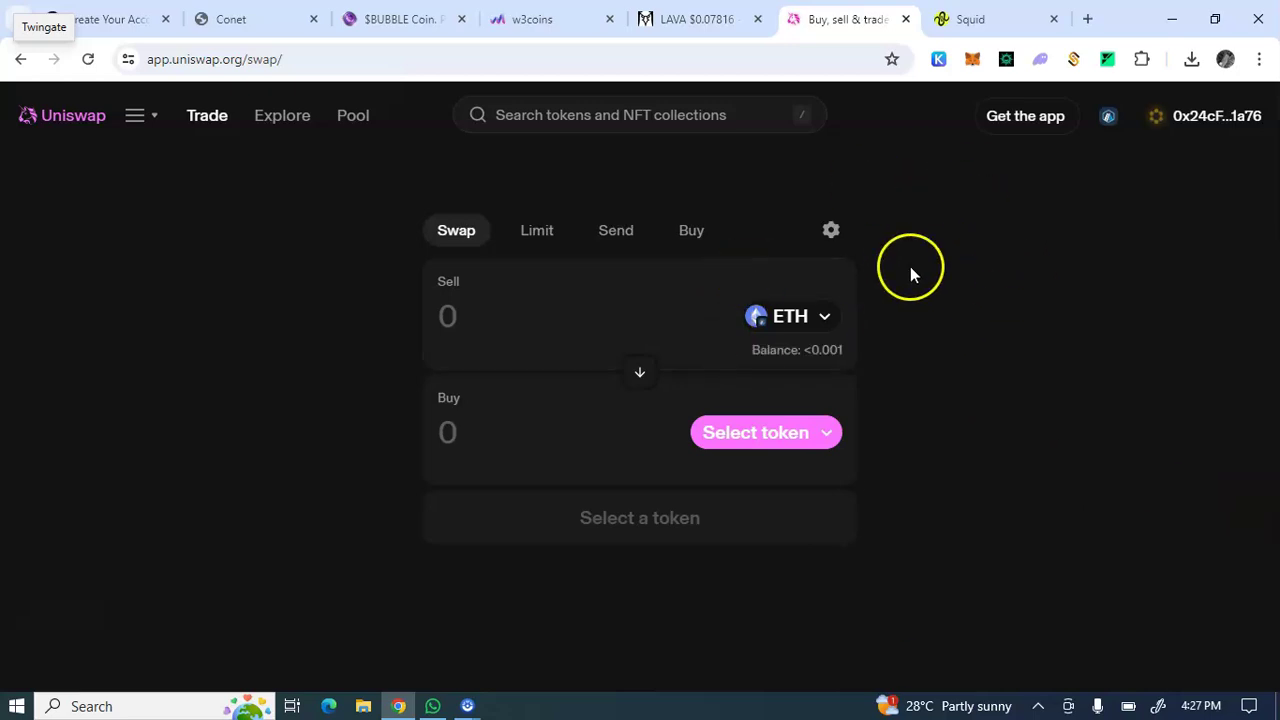
left_click(820, 318)
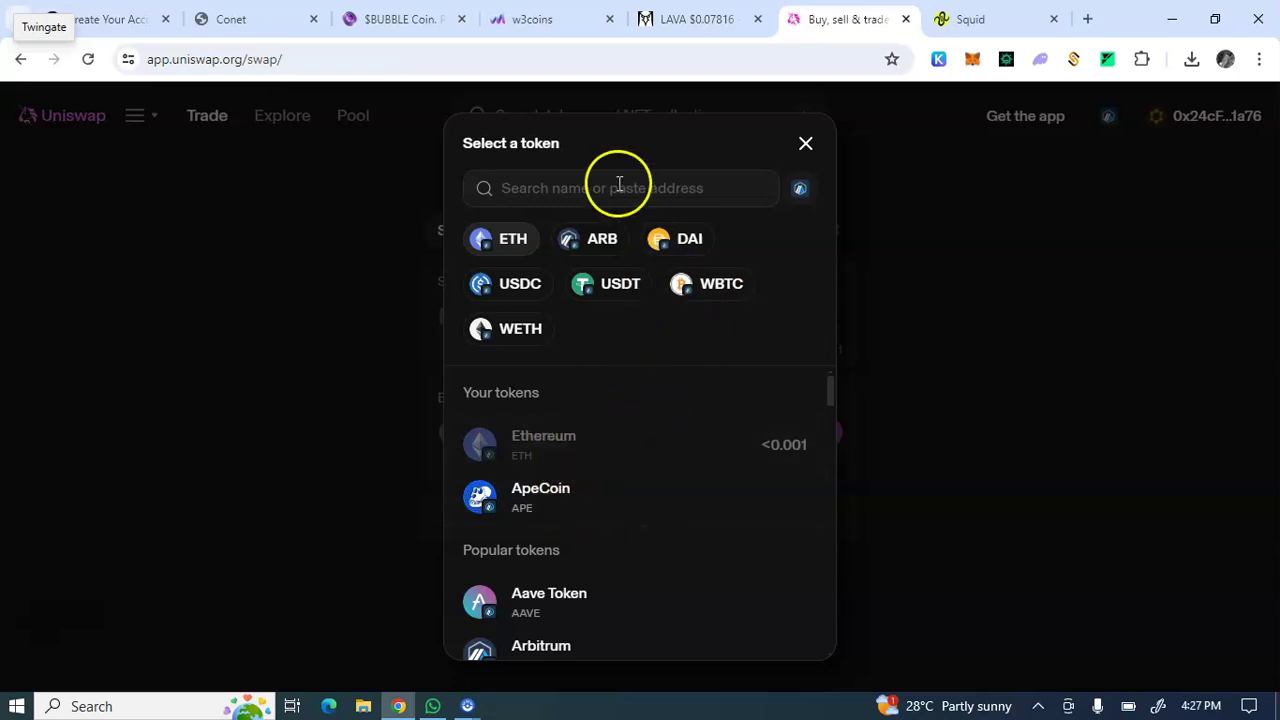
type("l")
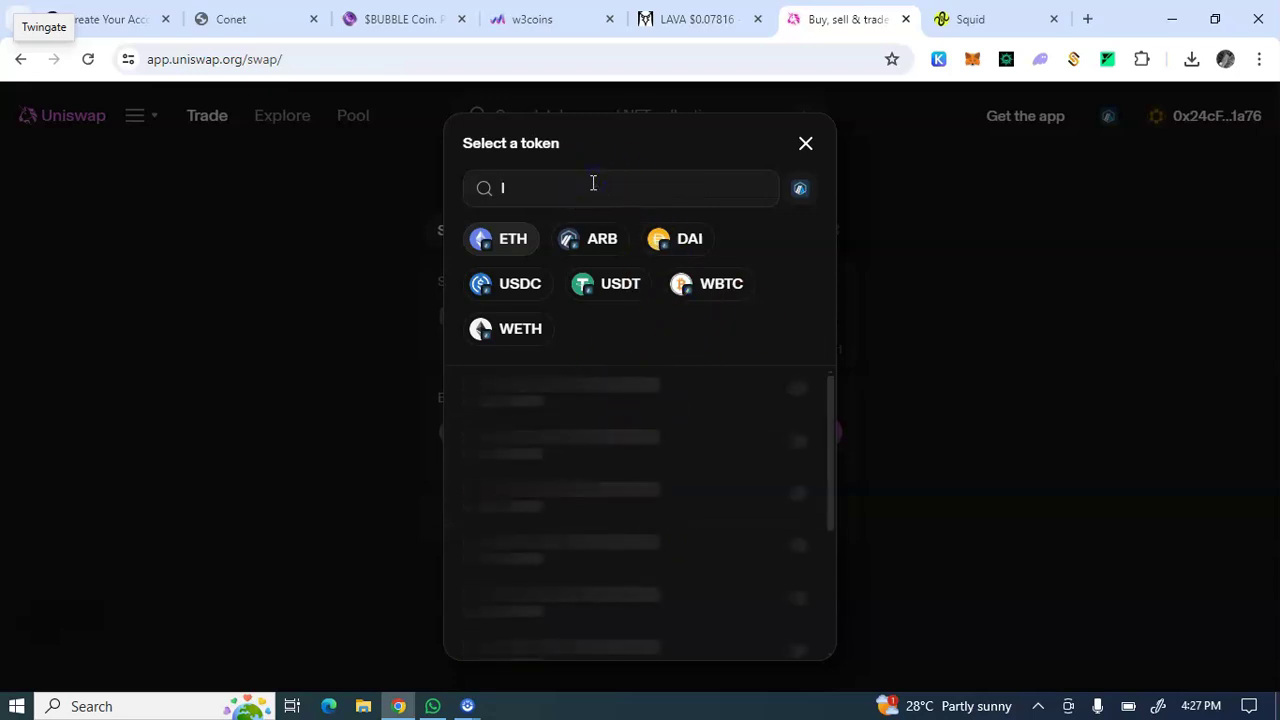
type("a")
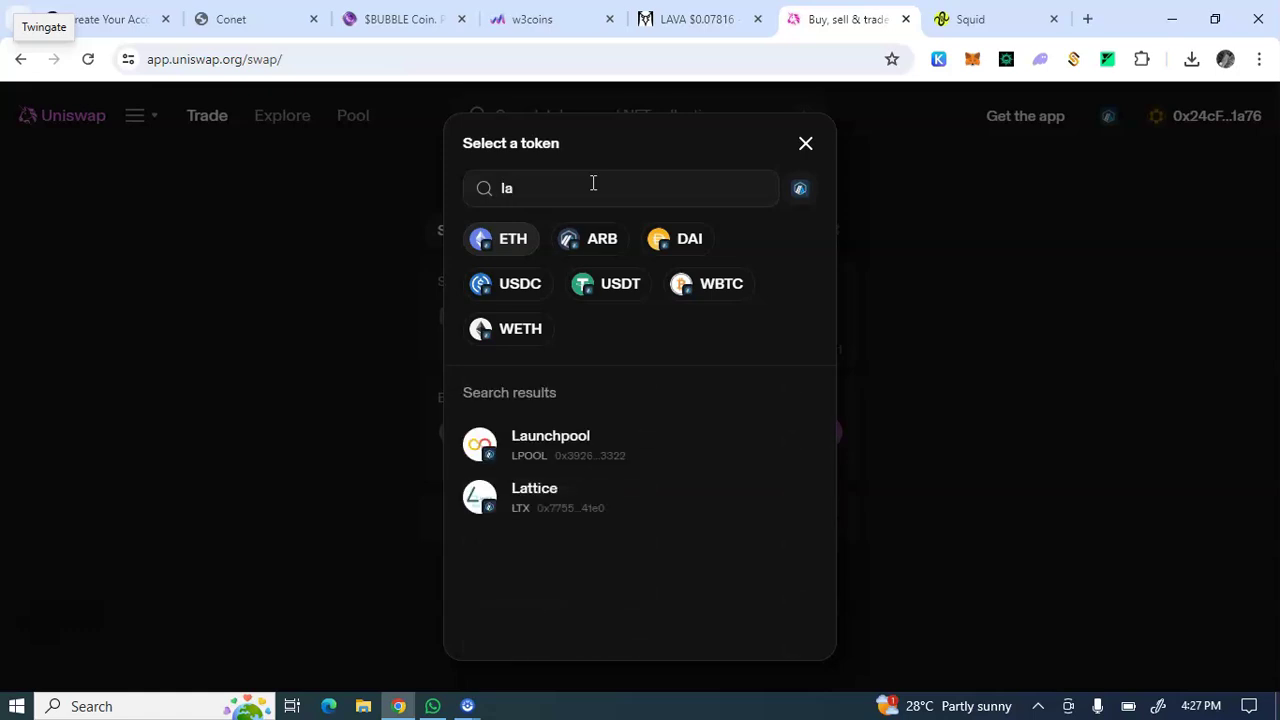
type("v")
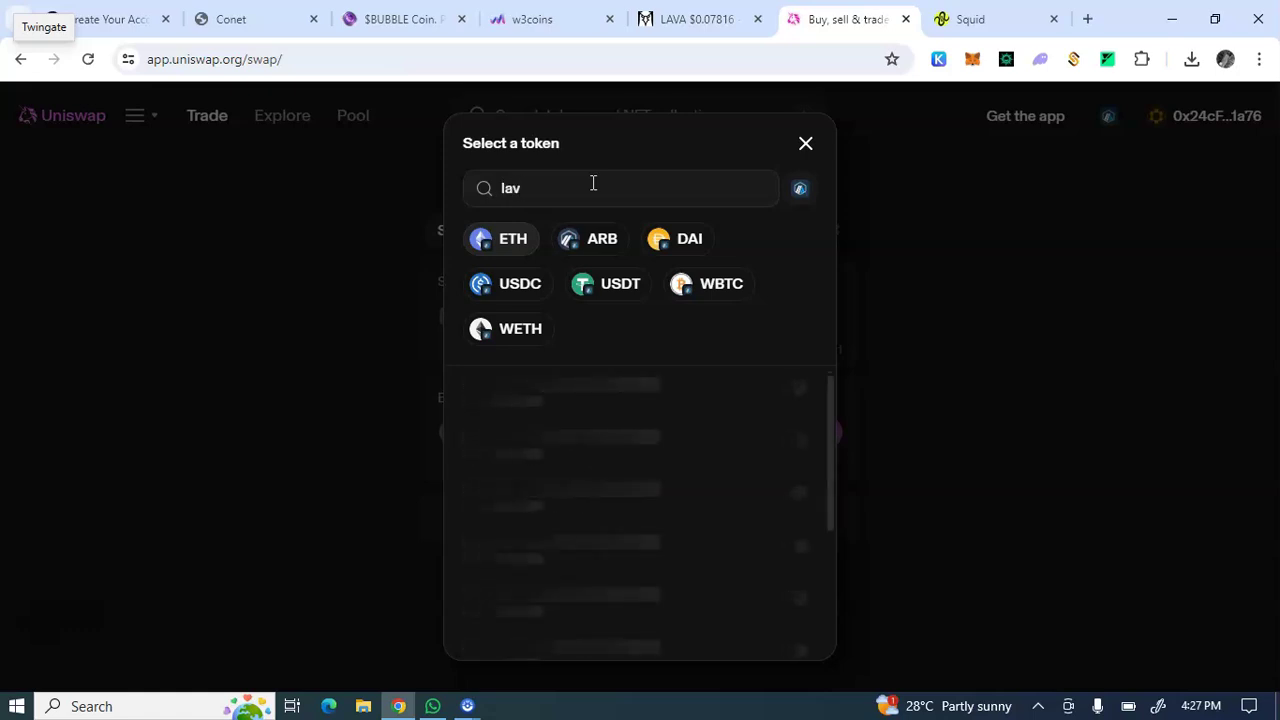
type("a")
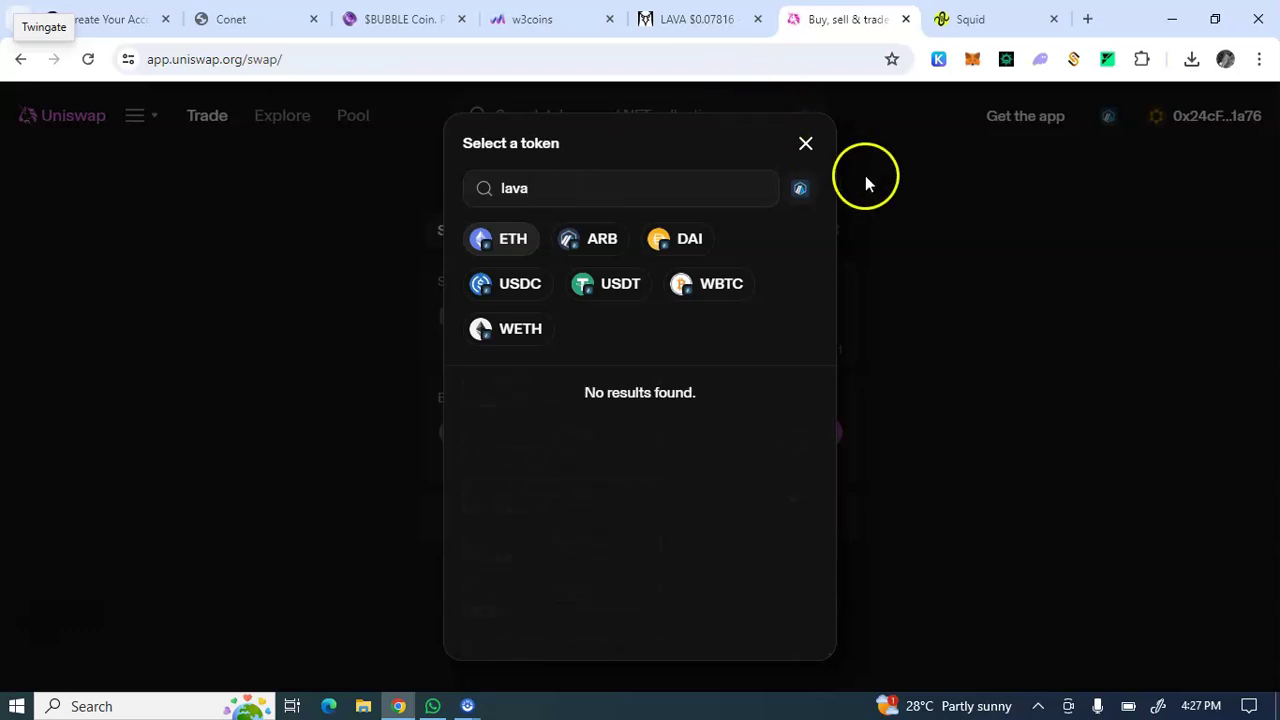
left_click(806, 146)
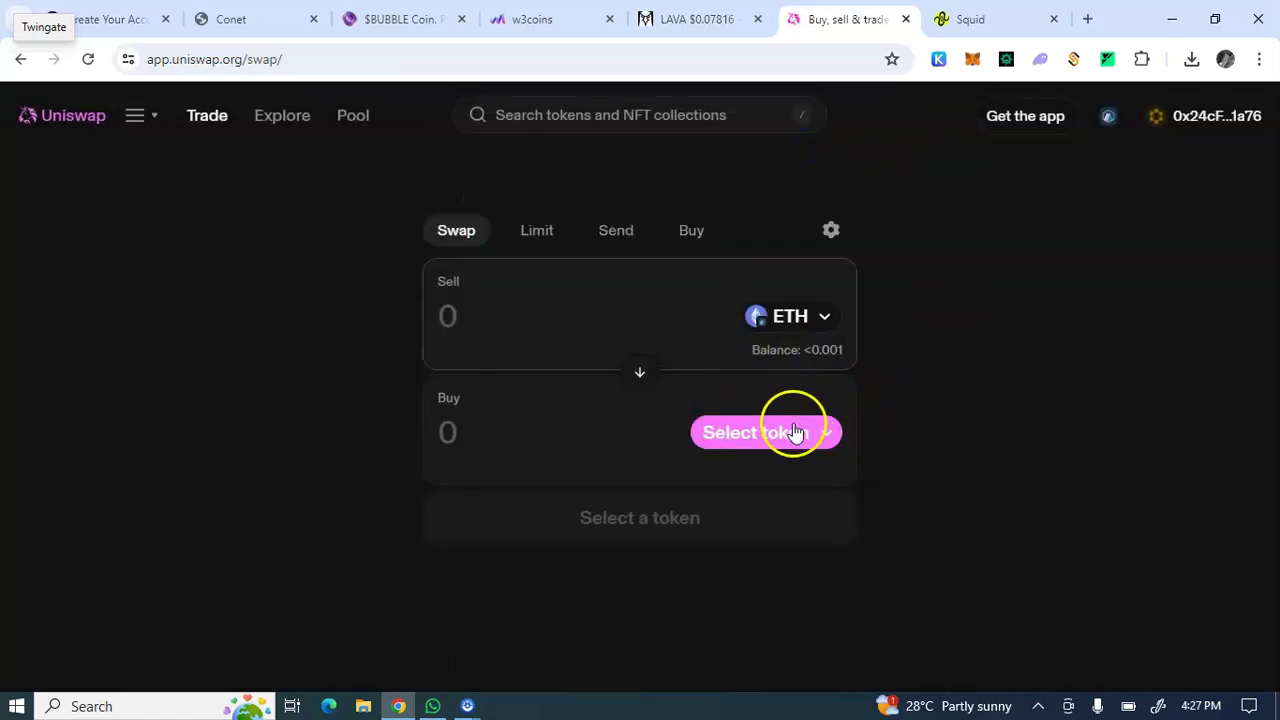
left_click(827, 432)
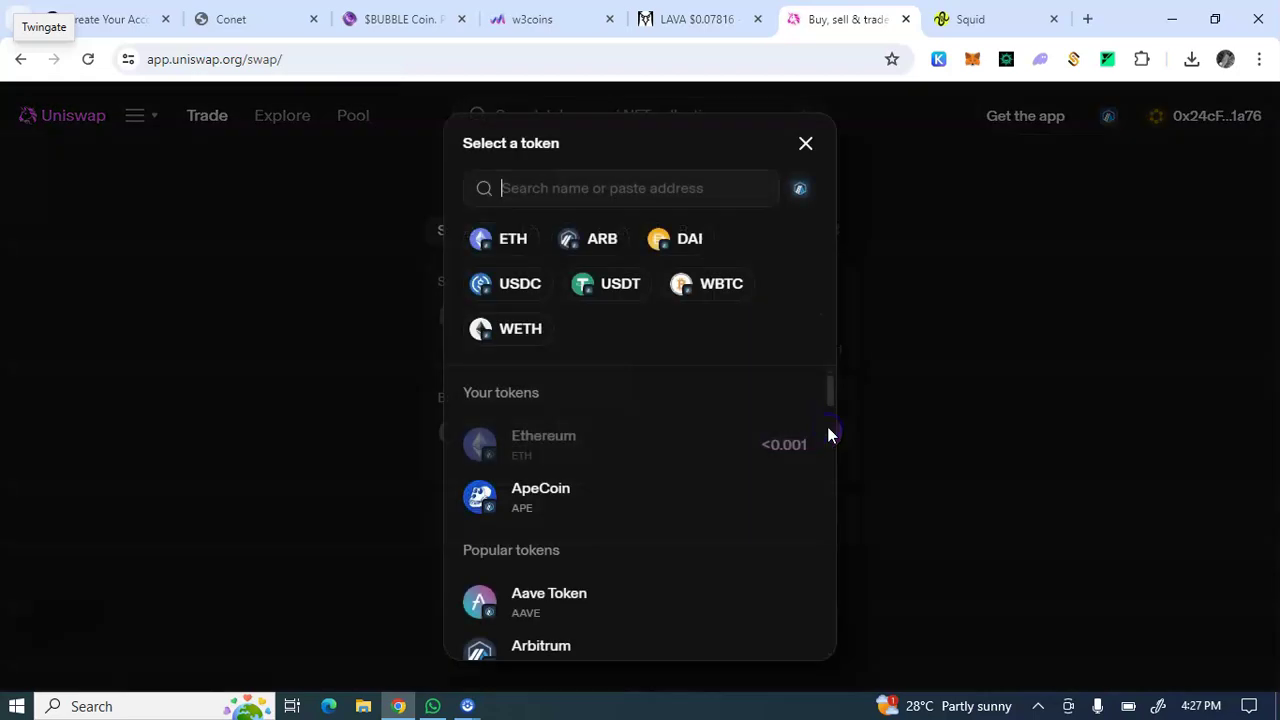
scroll(827, 432, "down", 10)
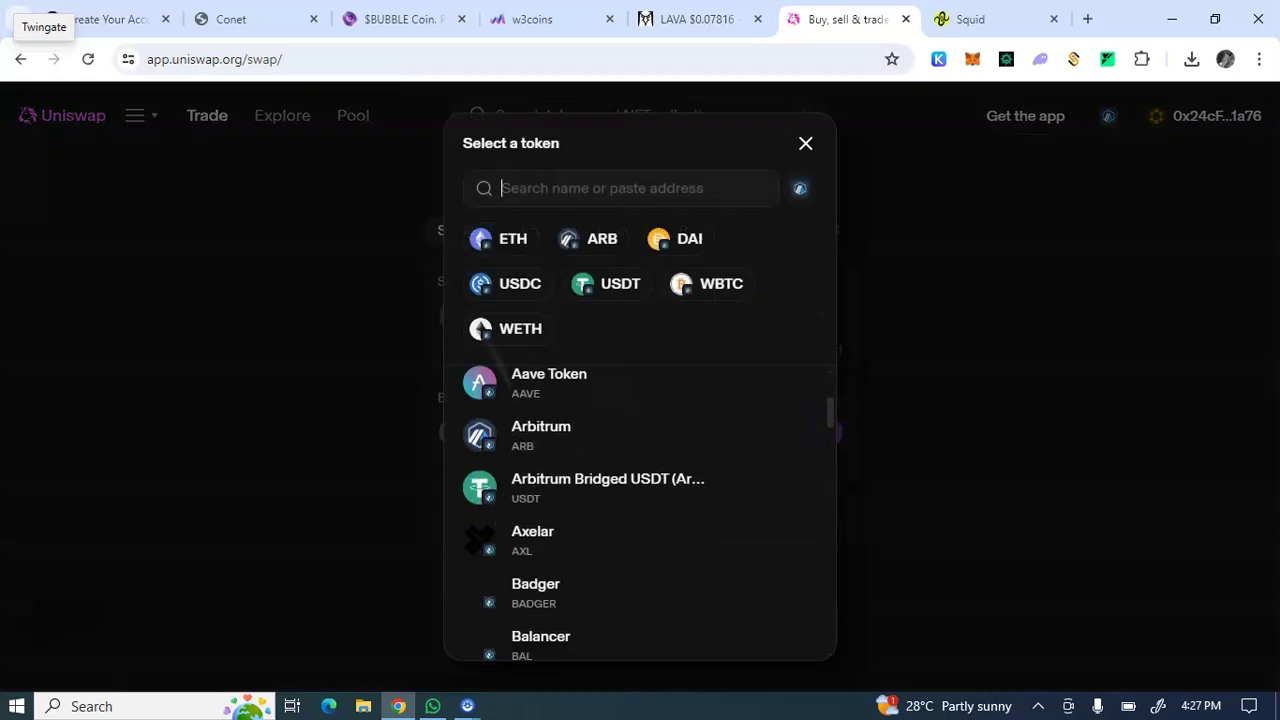
scroll(640, 510, "down", 5)
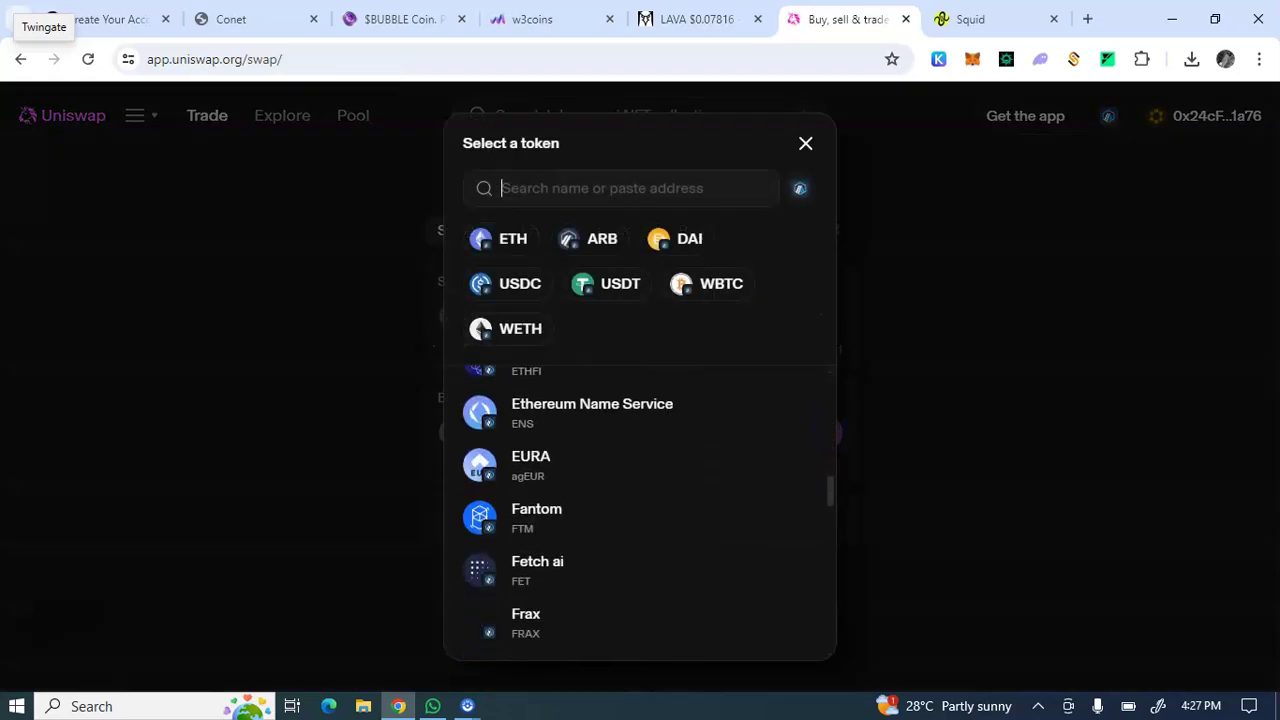
scroll(640, 510, "down", 2)
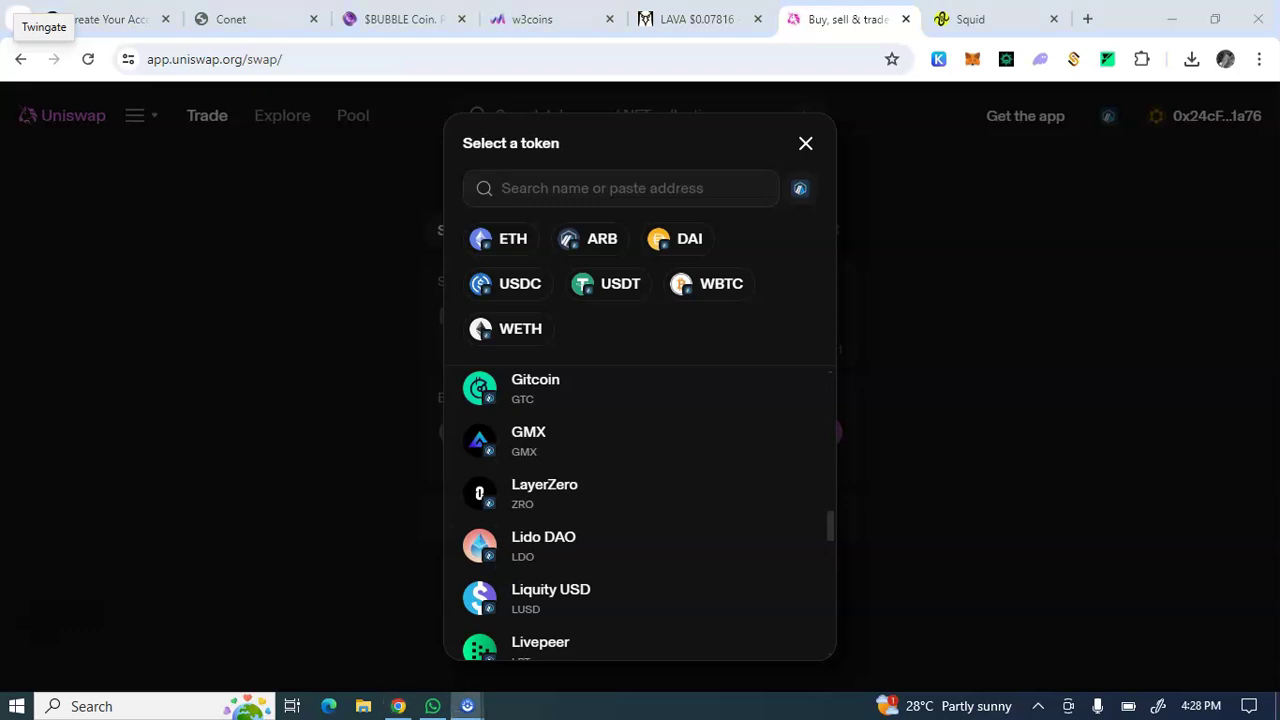
left_click(91, 646)
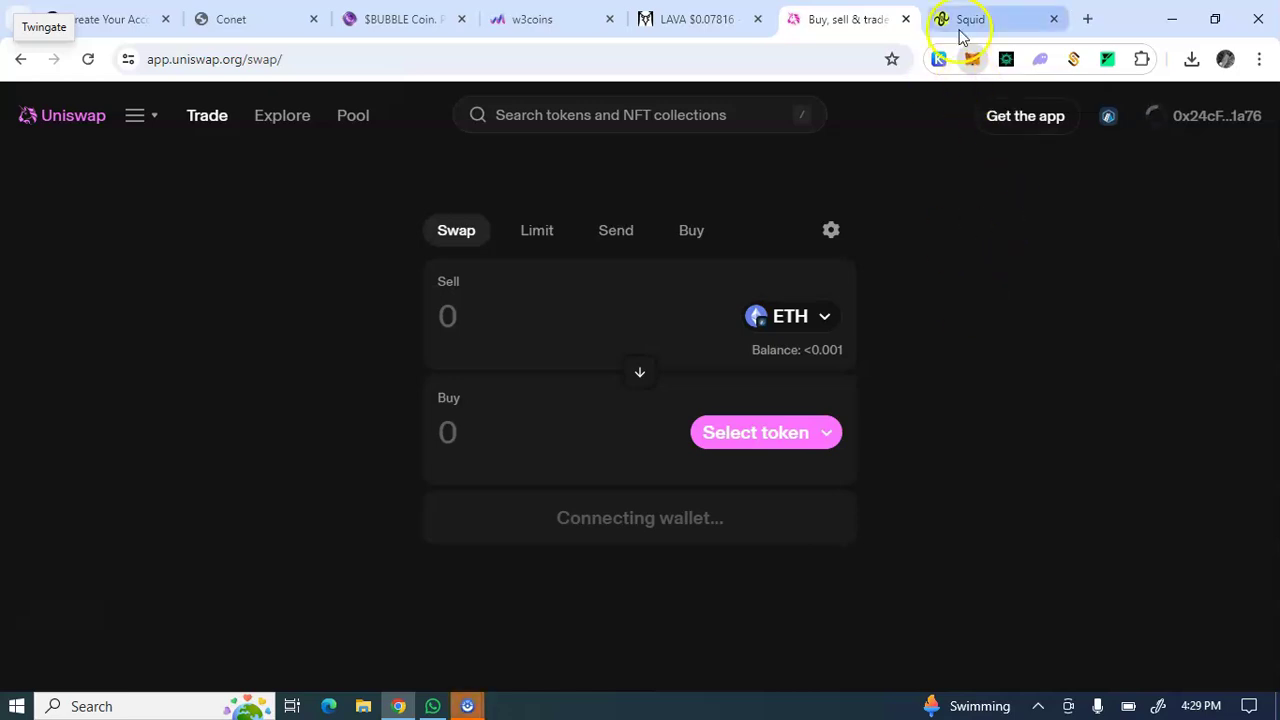
left_click(972, 59)
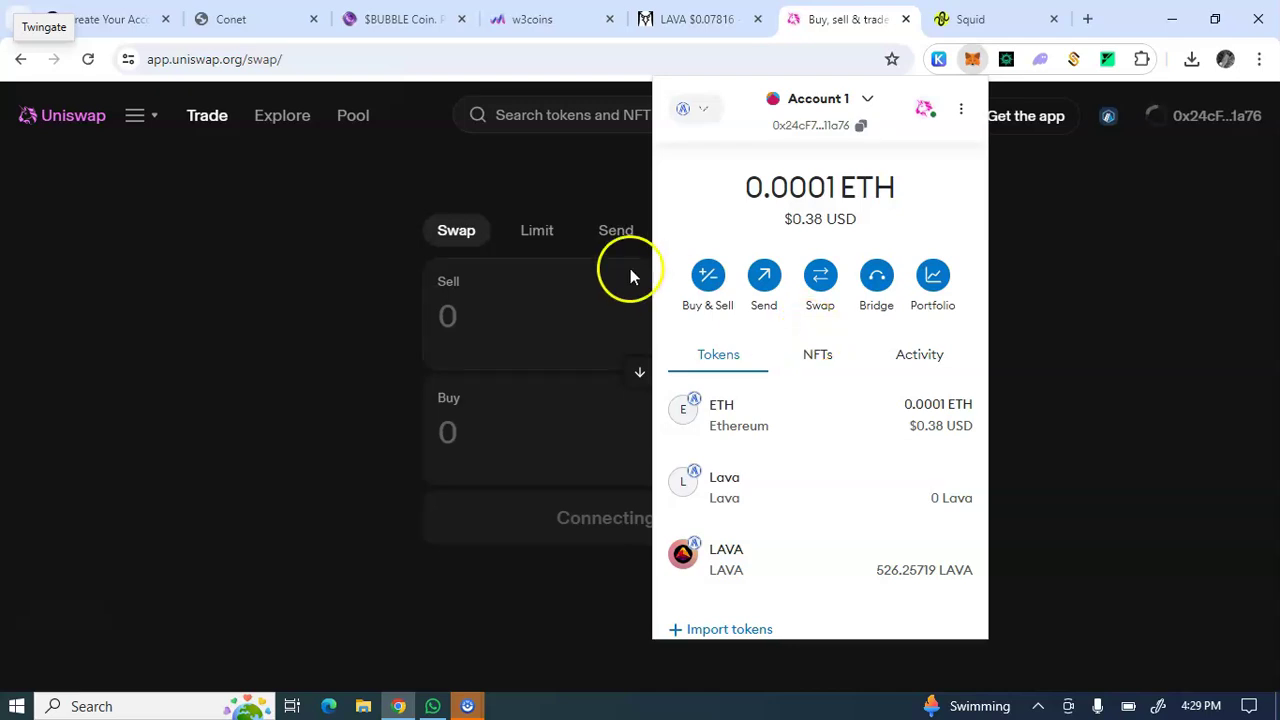
left_click(942, 60)
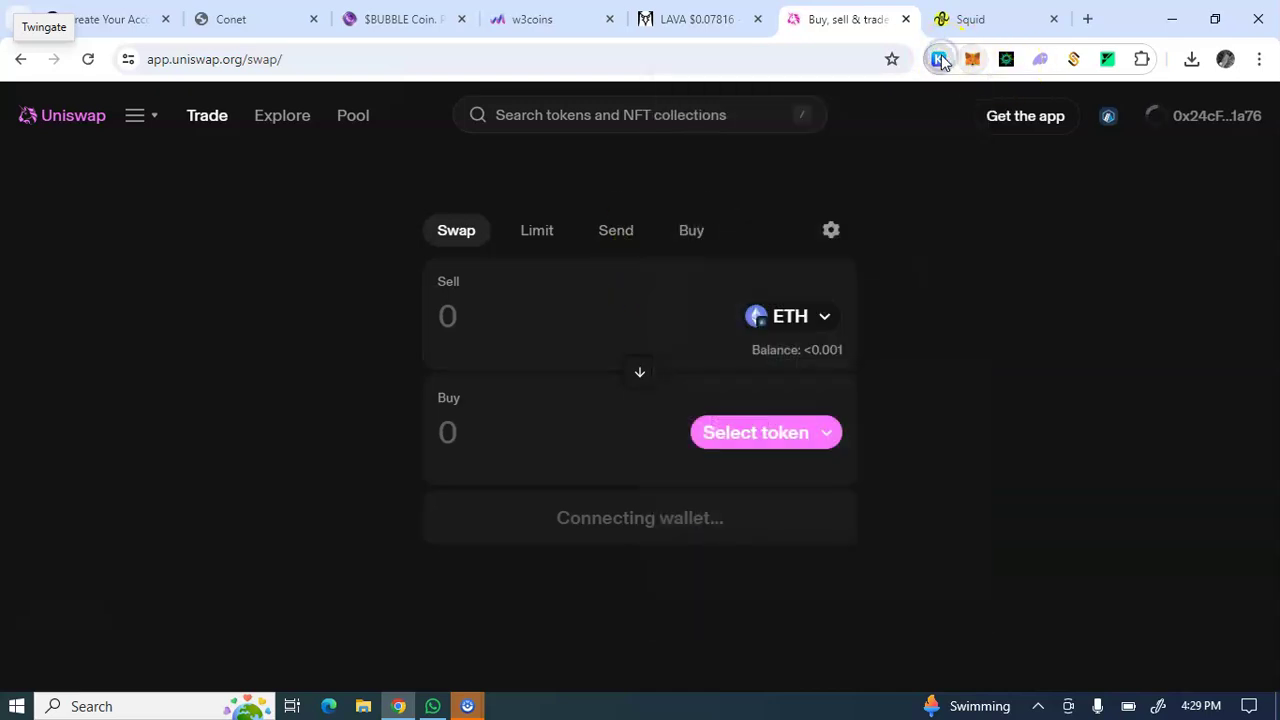
left_click(940, 60)
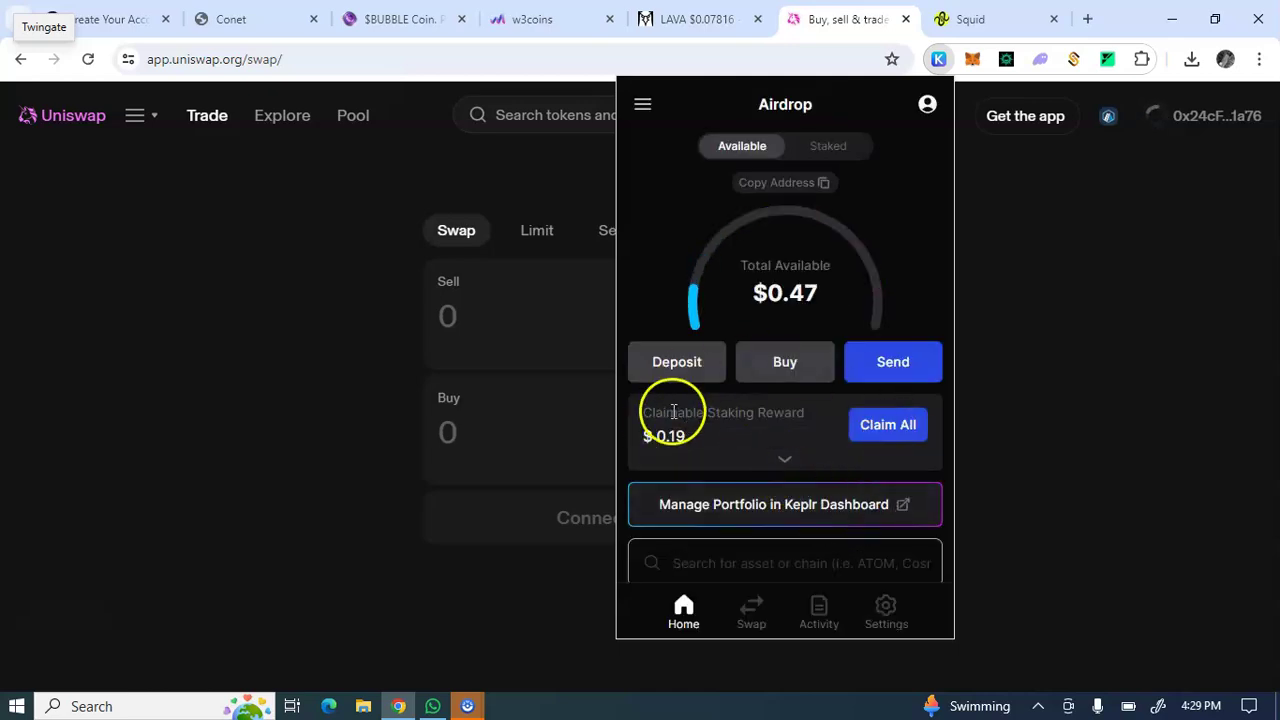
scroll(749, 458, "down", 3)
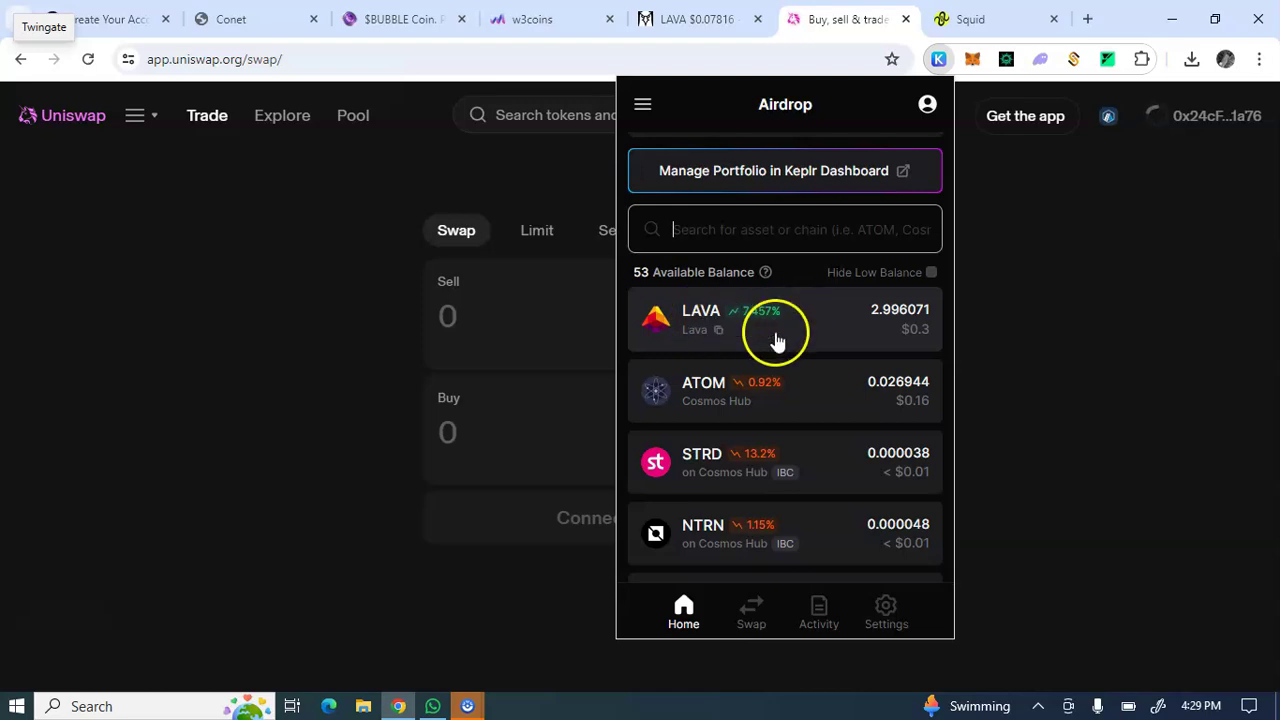
left_click(1033, 384)
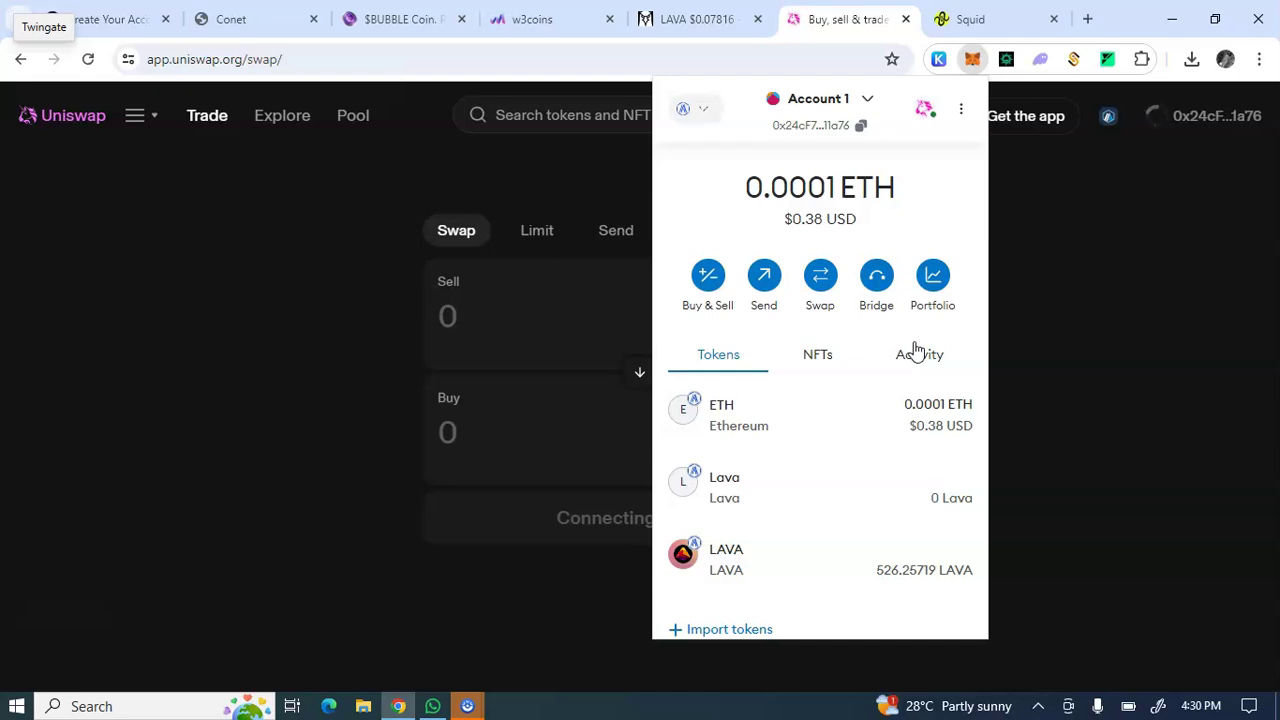
left_click_drag(1023, 382, 530, 213)
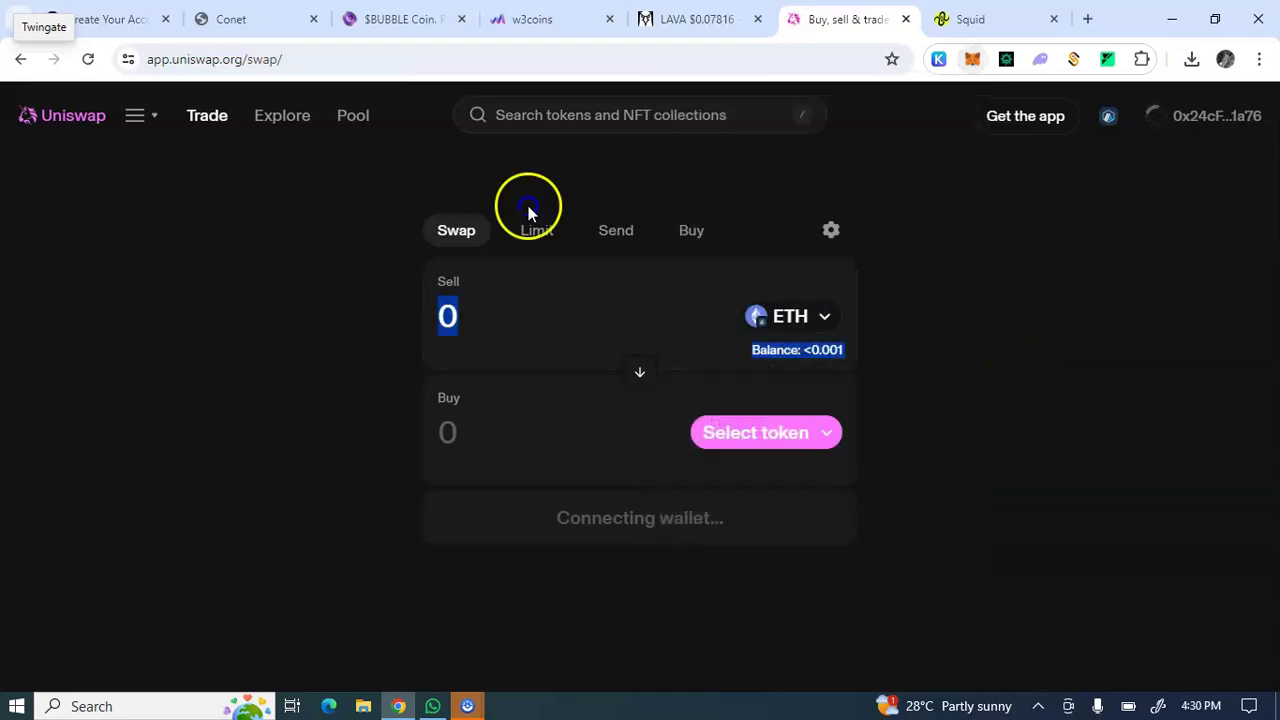